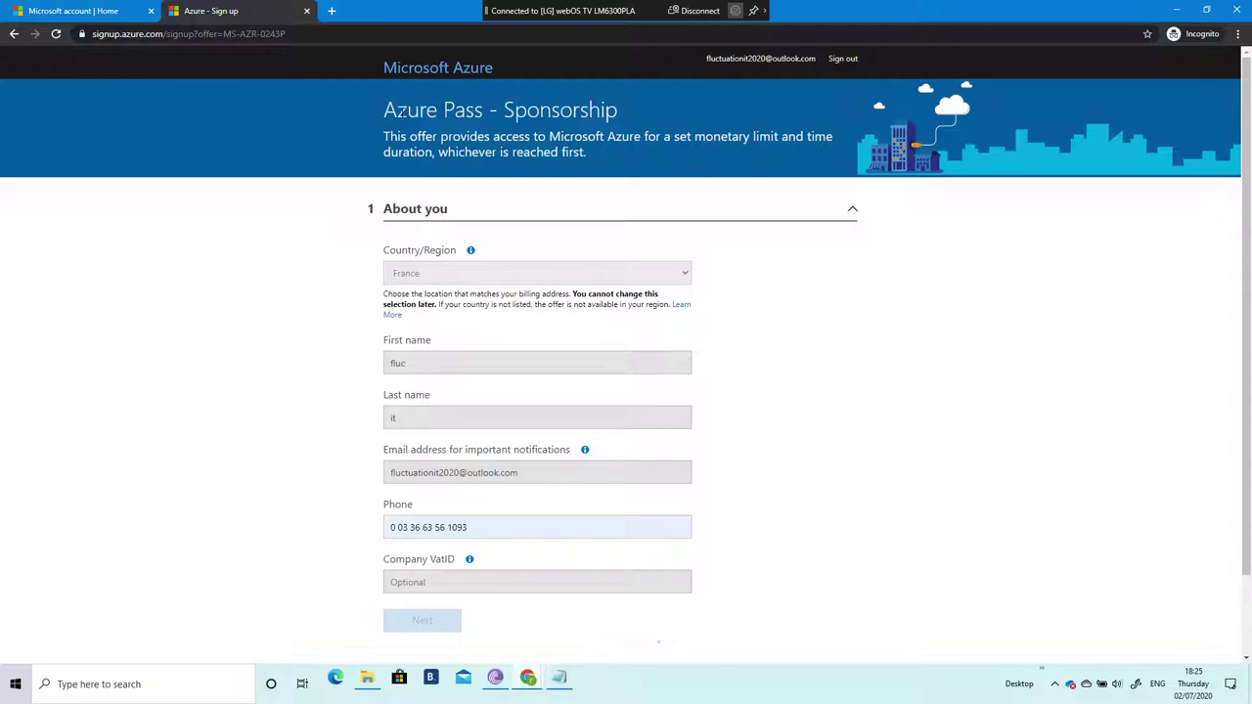
Step: Highlight the 'Azure Pass - Sponsorship' offer title on the sign-up page
{"action": "left_click_drag", "start_coordinate": [403, 110], "coordinate": [477, 112]}
{"action": "left_click", "coordinate": [470, 112]}
{"action": "left_click_drag", "start_coordinate": [382, 111], "coordinate": [623, 116]}
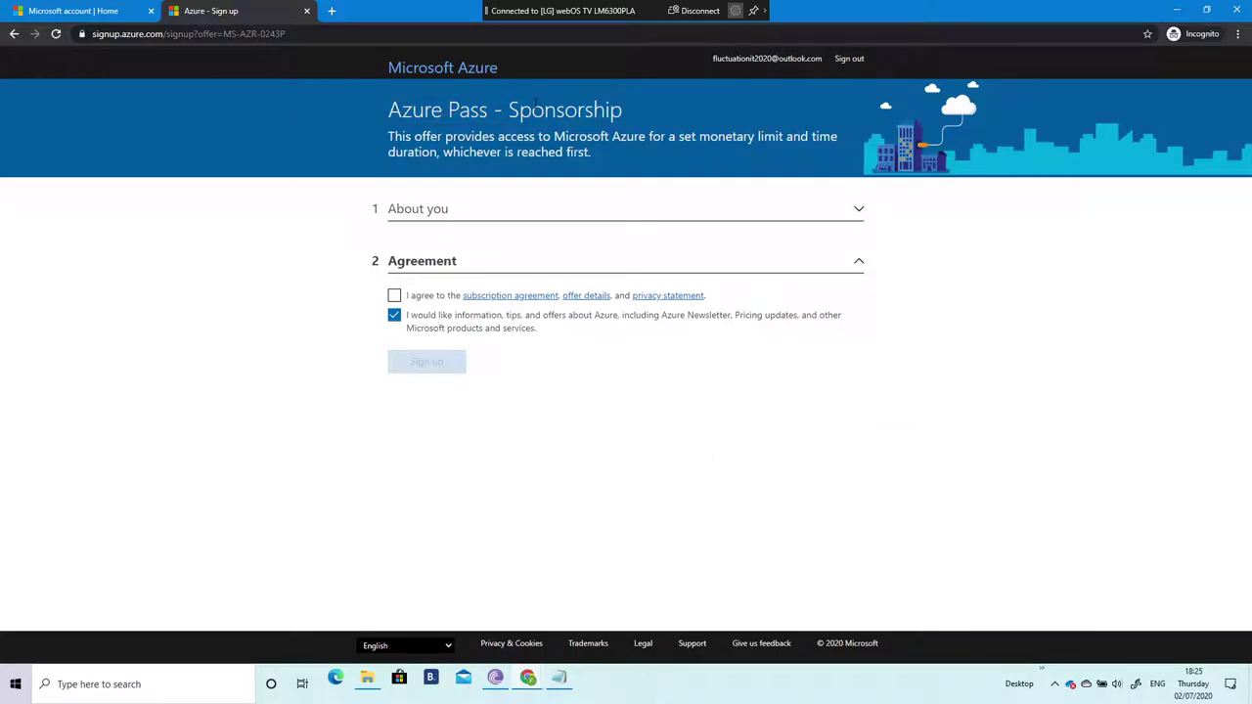
Step: Accept the agreement, decline the newsletter, submit the Azure sign-up, and open a new tab
{"action": "left_click", "coordinate": [394, 295]}
{"action": "left_click", "coordinate": [395, 315]}
{"action": "left_click", "coordinate": [422, 362]}
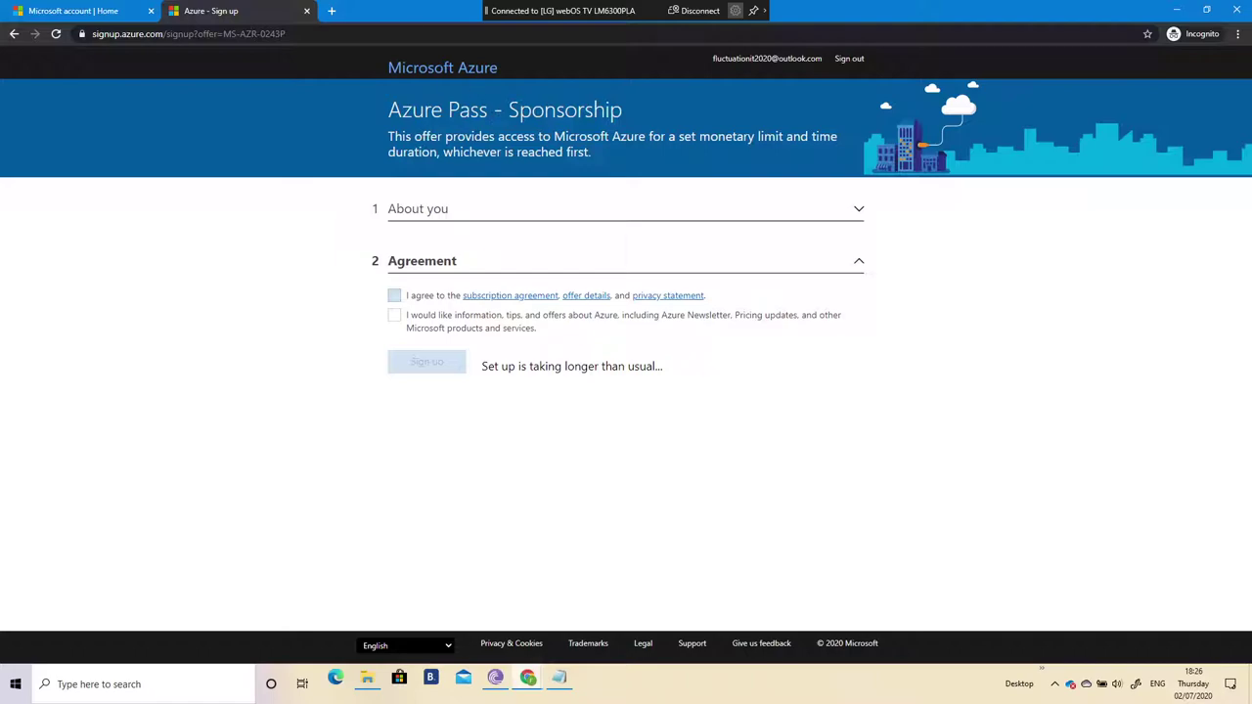
{"action": "left_click", "coordinate": [331, 11]}
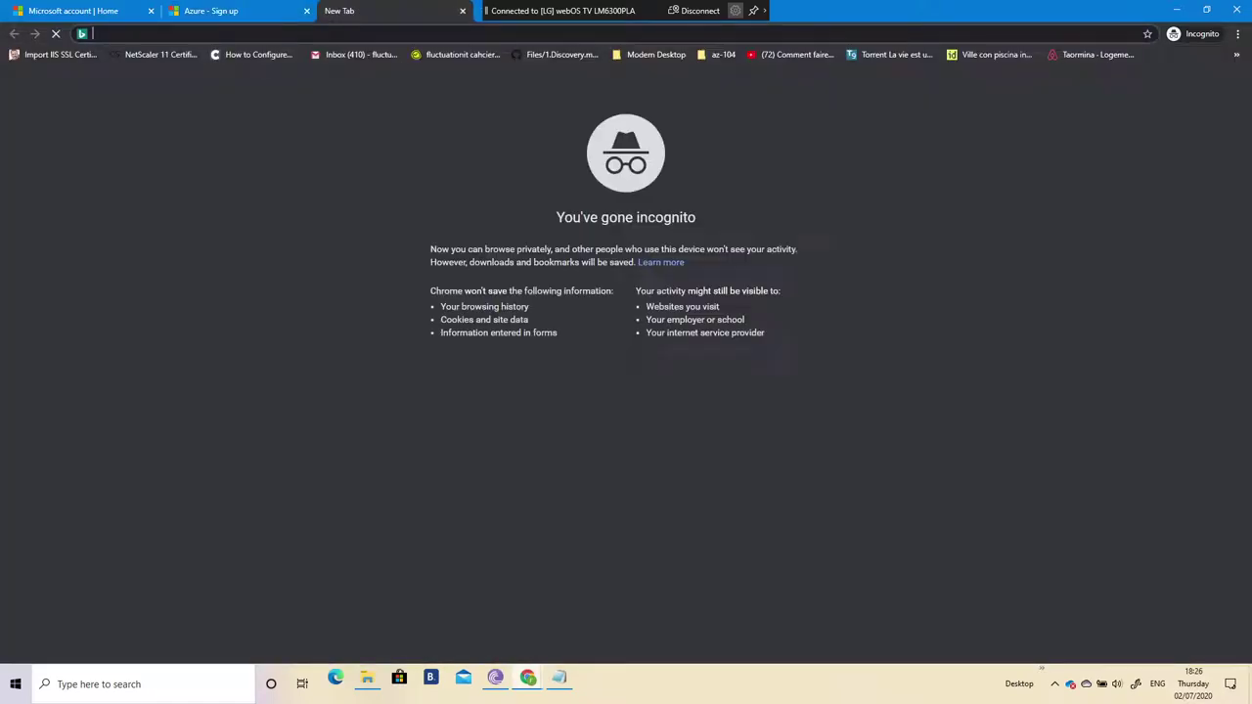
Step: Search Google for 'windows azure autopilot' and scroll through the results
{"action": "type", "text": "goo"}
{"action": "key", "text": "Return"}
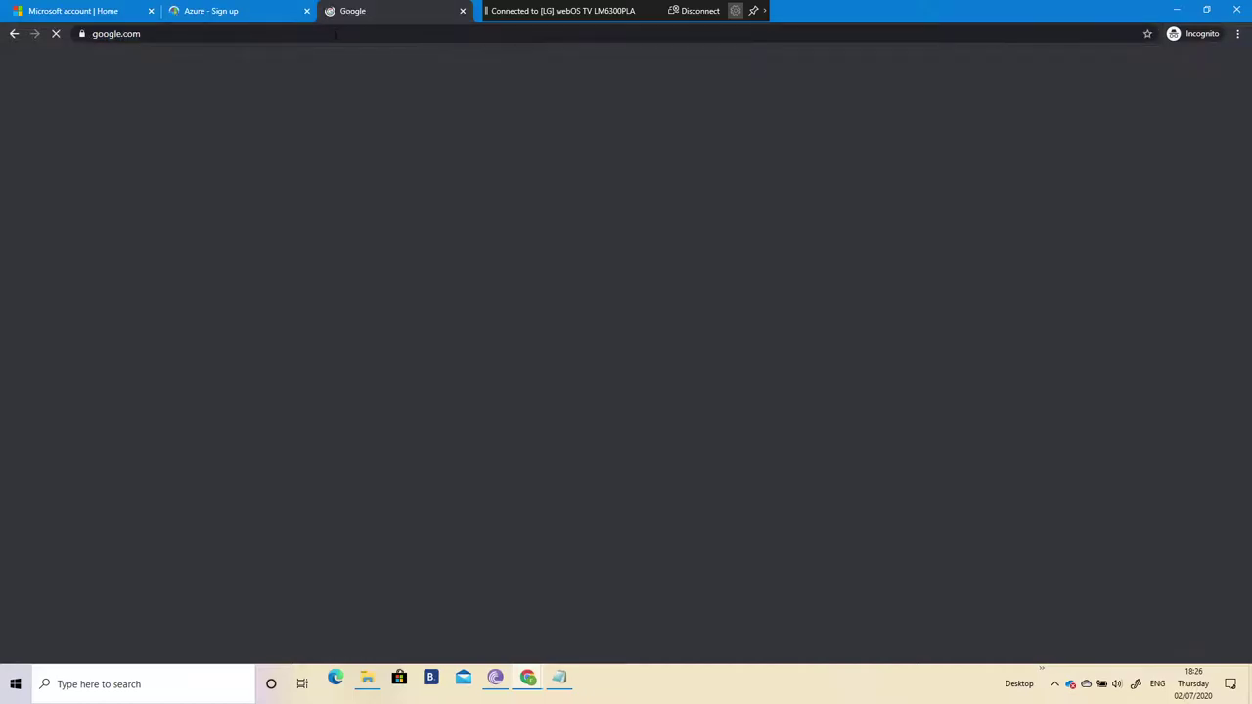
{"action": "type", "text": "windows azue"}
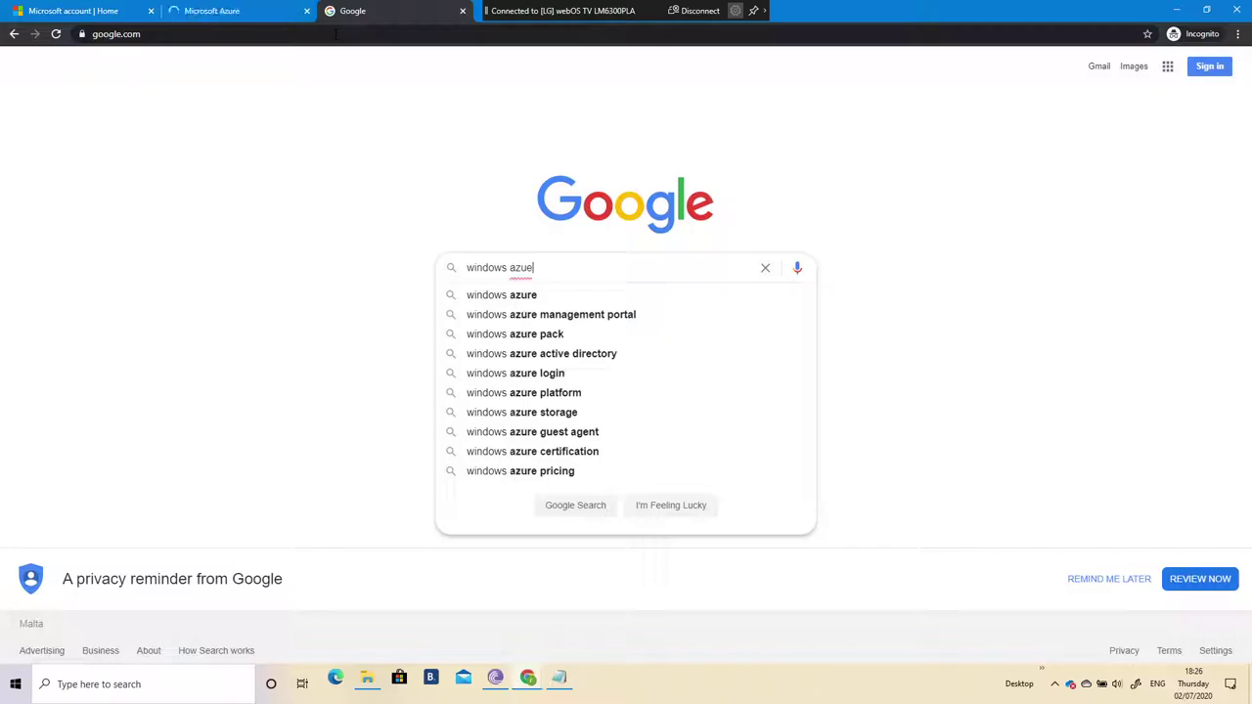
{"action": "key", "text": "BackSpace"}
{"action": "type", "text": "re auto"}
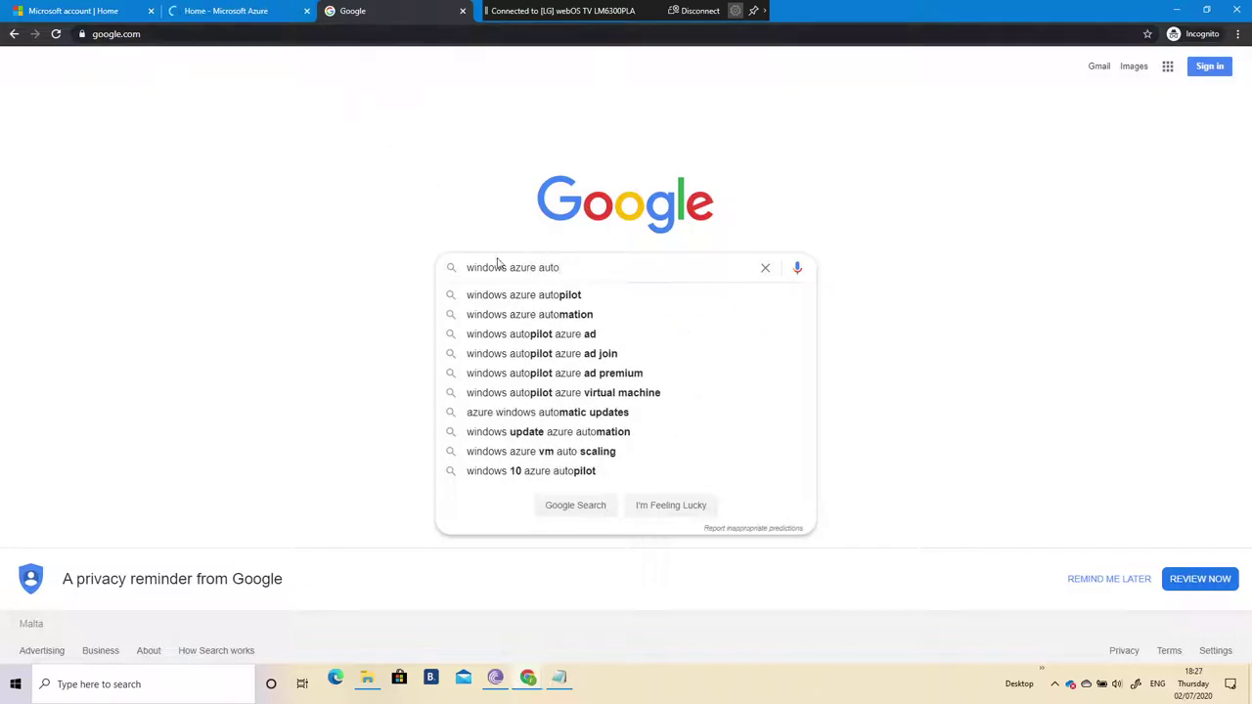
{"action": "left_click", "coordinate": [514, 295]}
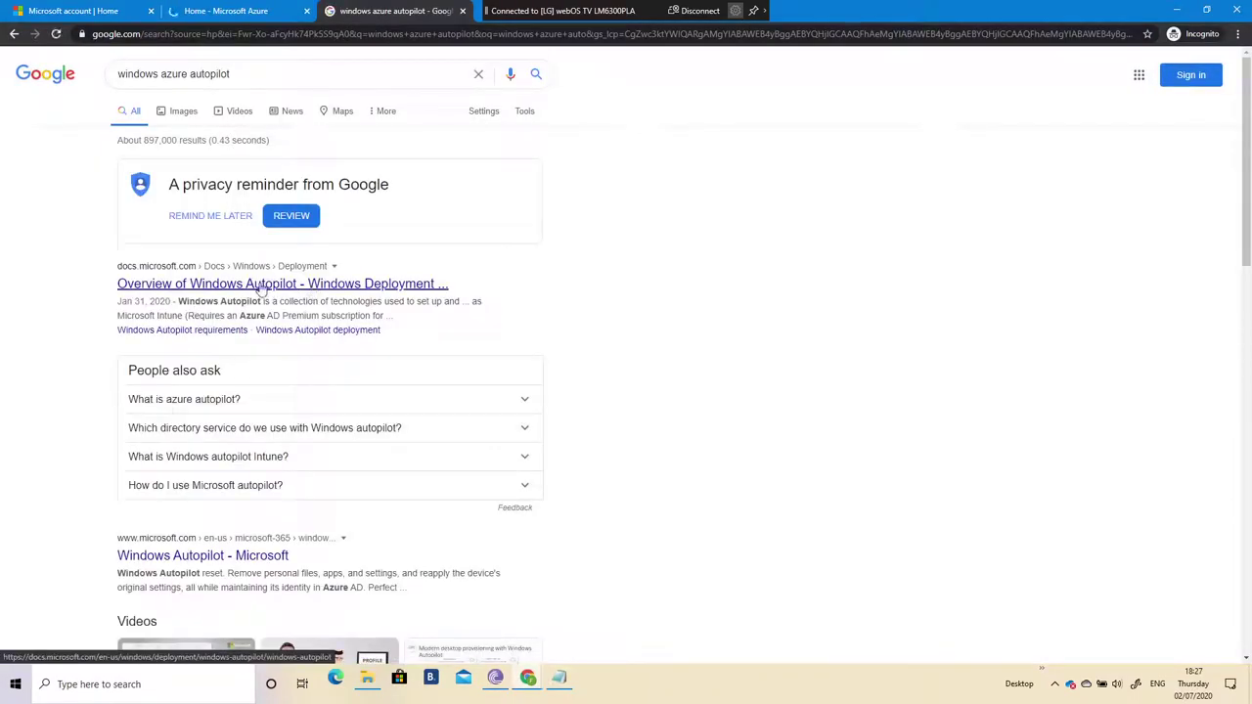
{"action": "scroll", "coordinate": [195, 353], "scroll_direction": "down", "scroll_amount": 2}
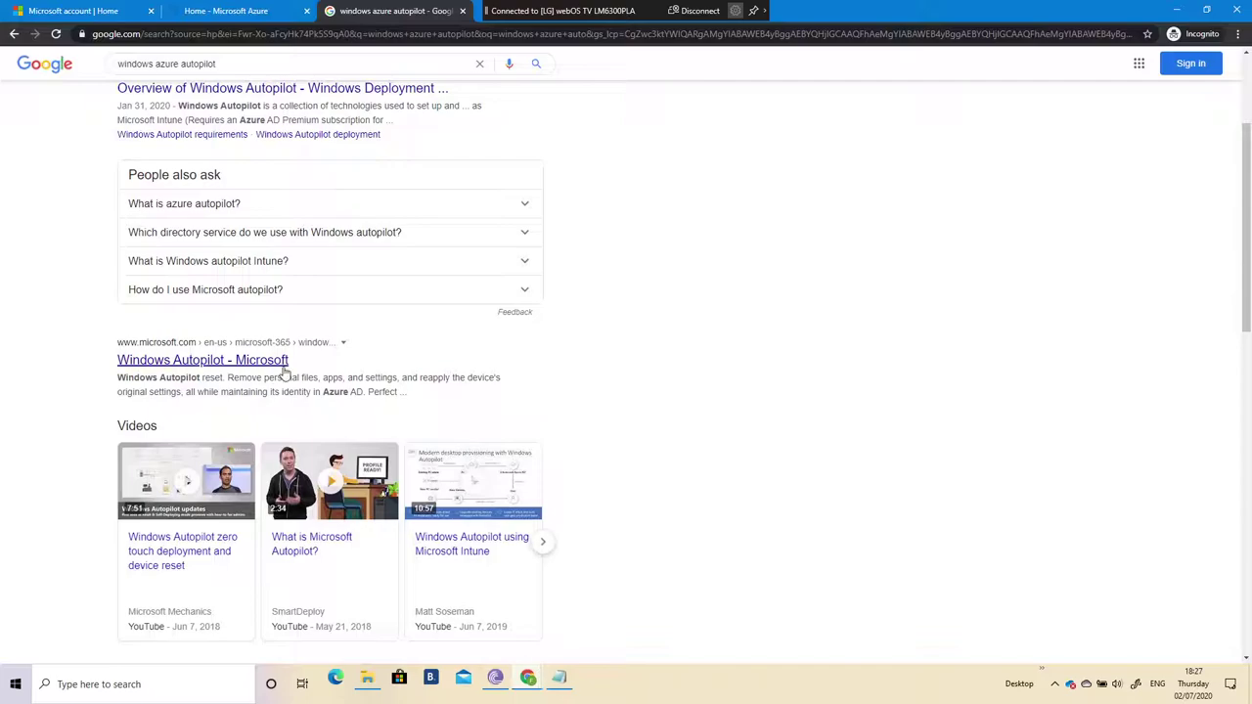
{"action": "scroll", "coordinate": [280, 374], "scroll_direction": "down", "scroll_amount": 3}
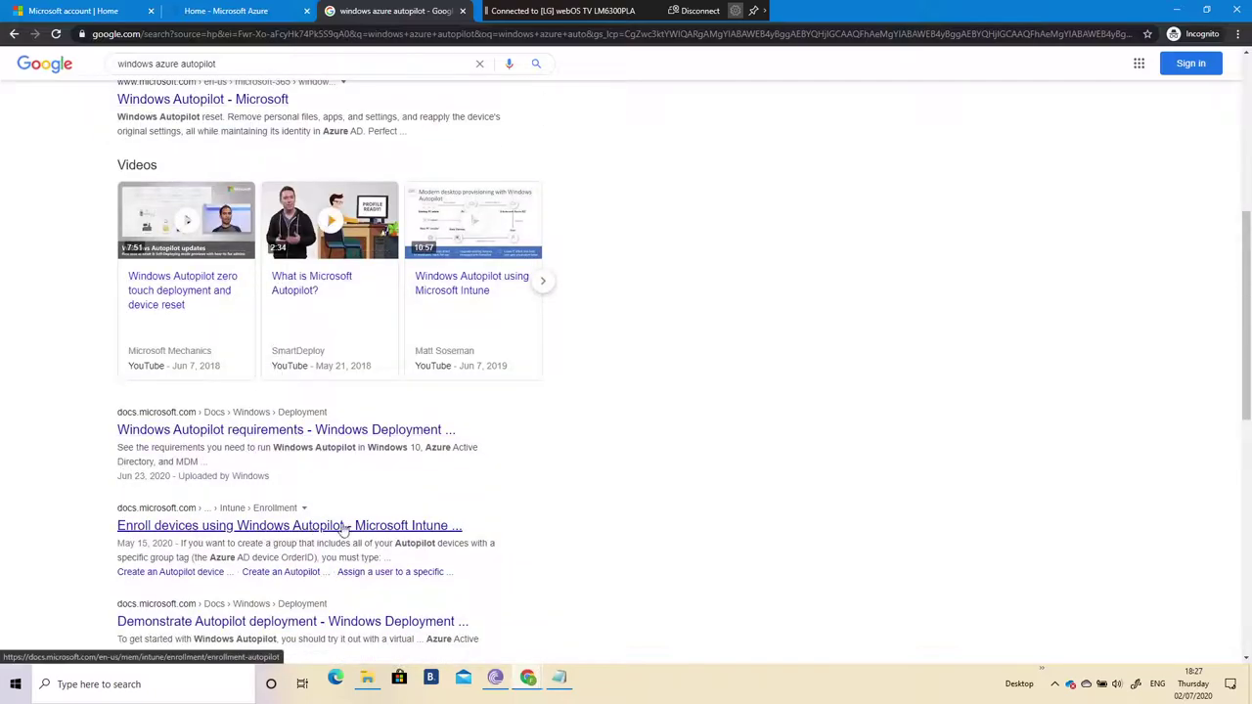
Step: Open the 'Enroll devices using Windows Autopilot' article and highlight its heading and opening paragraph
{"action": "left_click", "coordinate": [290, 528]}
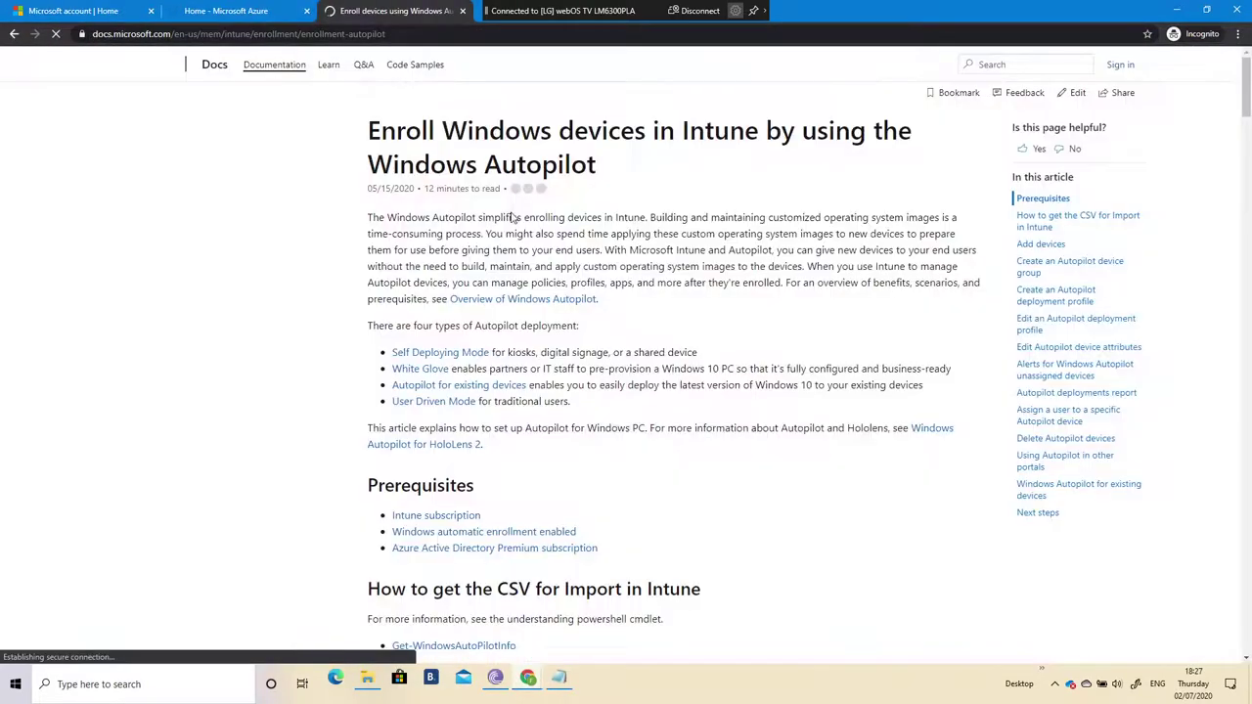
{"action": "left_click_drag", "start_coordinate": [486, 127], "coordinate": [866, 130]}
{"action": "left_click_drag", "start_coordinate": [430, 162], "coordinate": [479, 158]}
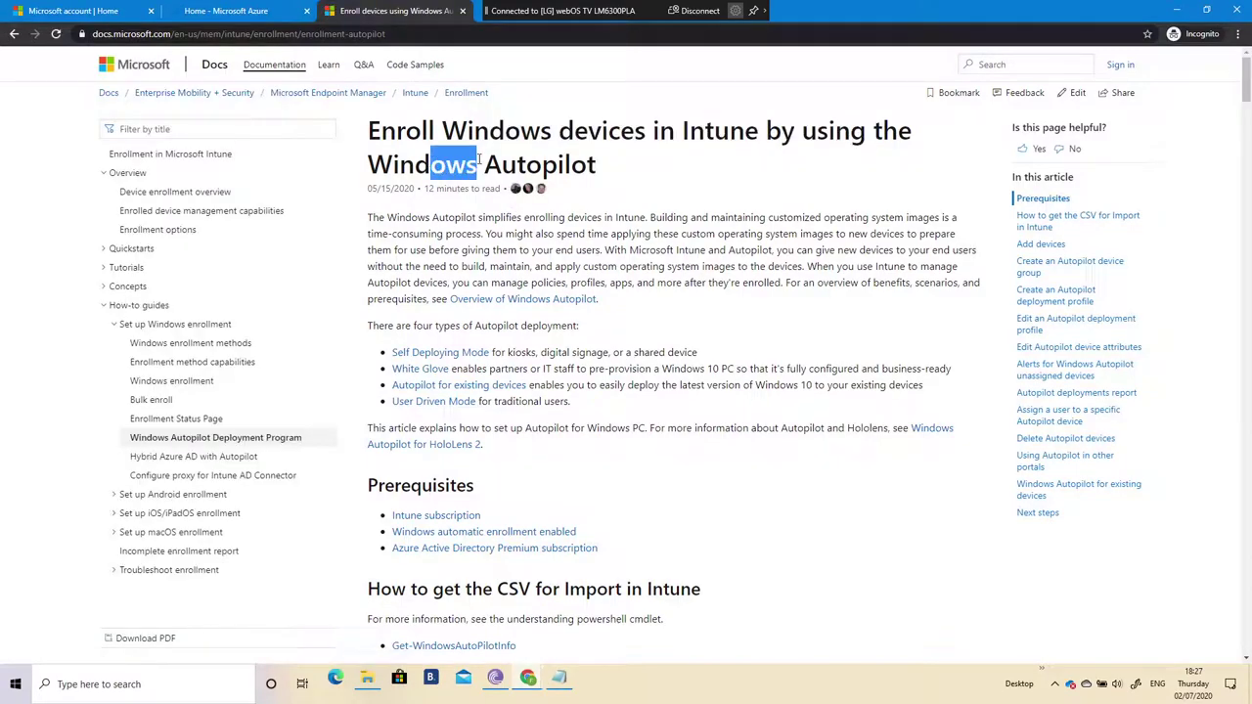
{"action": "left_click_drag", "start_coordinate": [400, 217], "coordinate": [941, 220]}
{"action": "left_click_drag", "start_coordinate": [409, 234], "coordinate": [919, 232]}
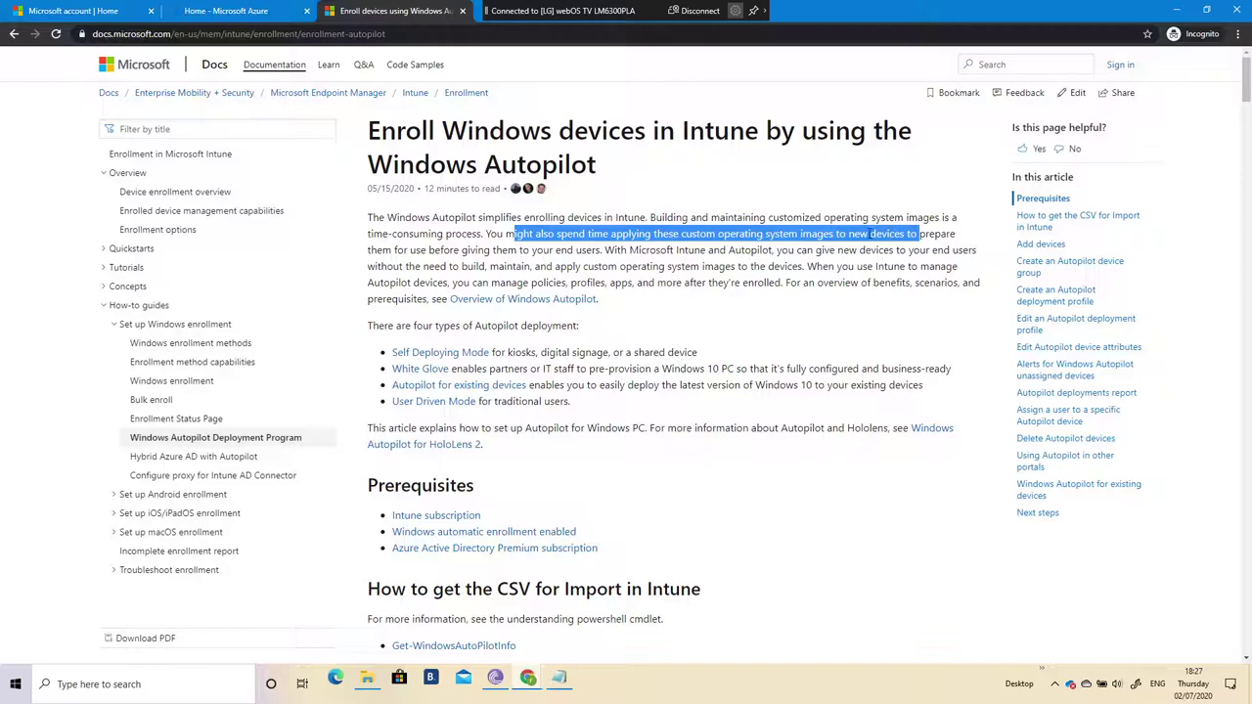
{"action": "left_click_drag", "start_coordinate": [641, 252], "coordinate": [949, 250]}
{"action": "left_click_drag", "start_coordinate": [409, 270], "coordinate": [477, 267]}
Step: Highlight the passages about custom images and Intune management, then close the article tab
{"action": "left_click", "coordinate": [519, 276]}
{"action": "left_click_drag", "start_coordinate": [599, 265], "coordinate": [777, 265]}
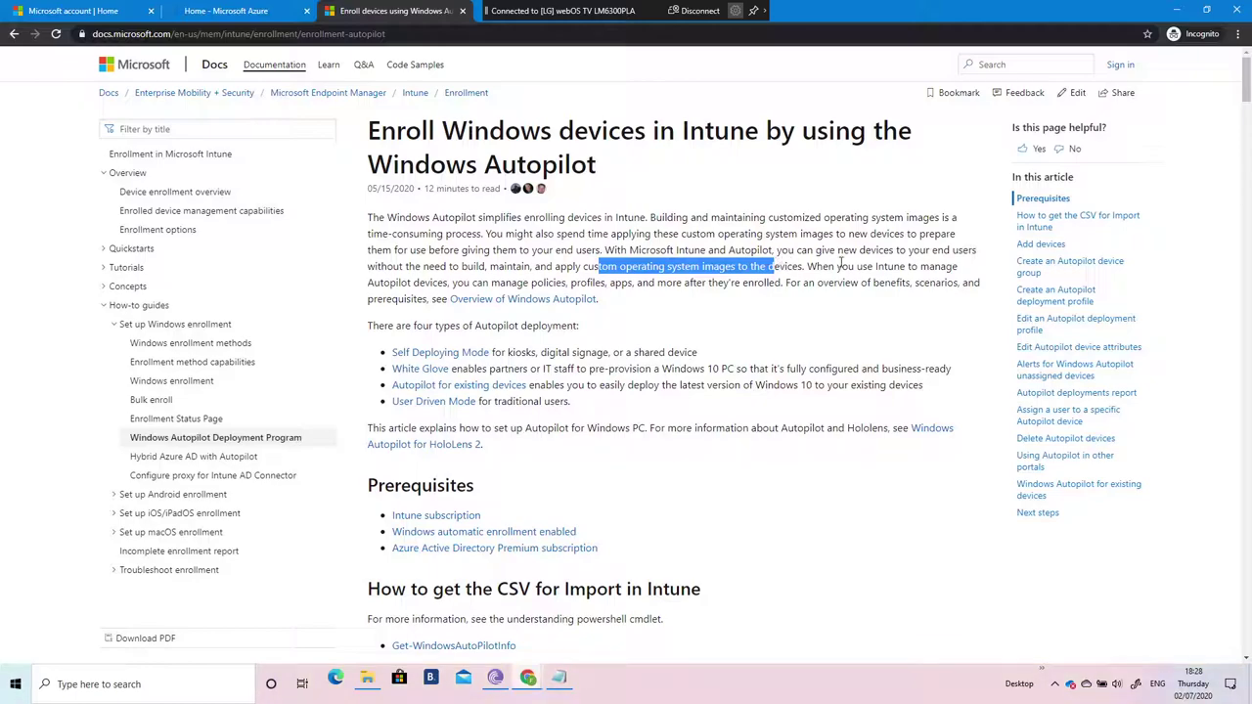
{"action": "left_click_drag", "start_coordinate": [834, 267], "coordinate": [920, 267]}
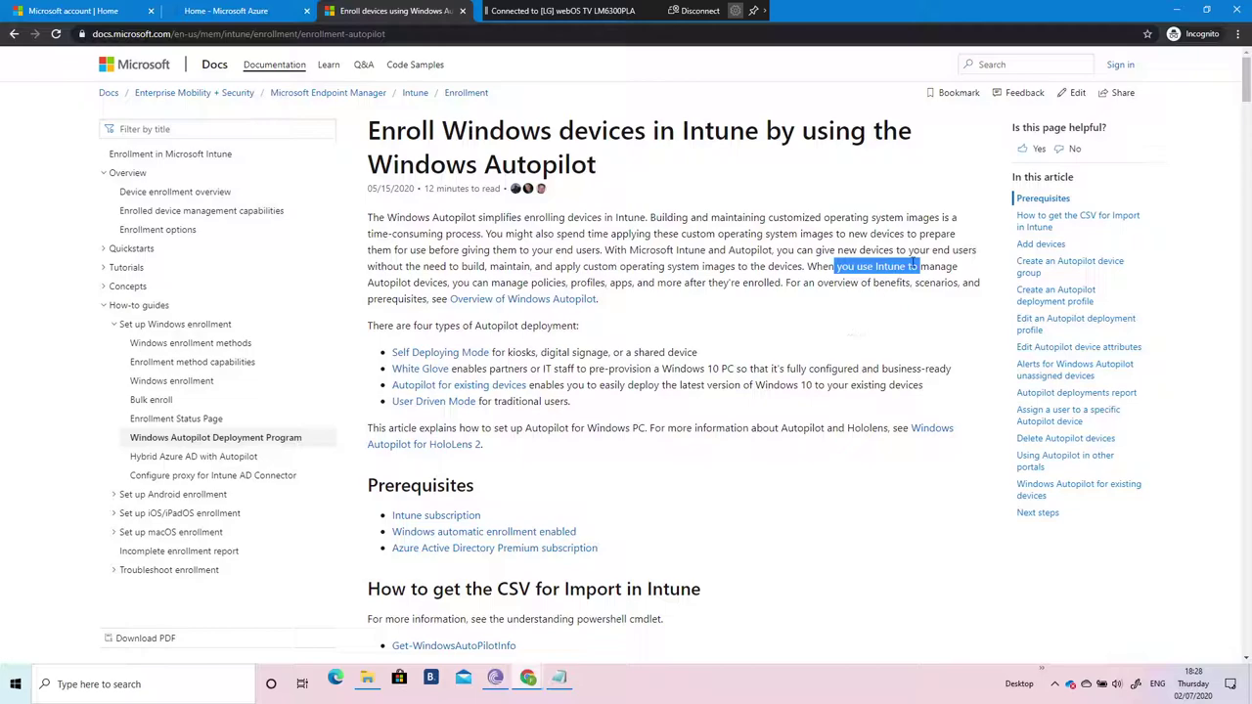
{"action": "left_click", "coordinate": [885, 268]}
{"action": "left_click_drag", "start_coordinate": [849, 266], "coordinate": [918, 271]}
{"action": "left_click_drag", "start_coordinate": [489, 283], "coordinate": [773, 283]}
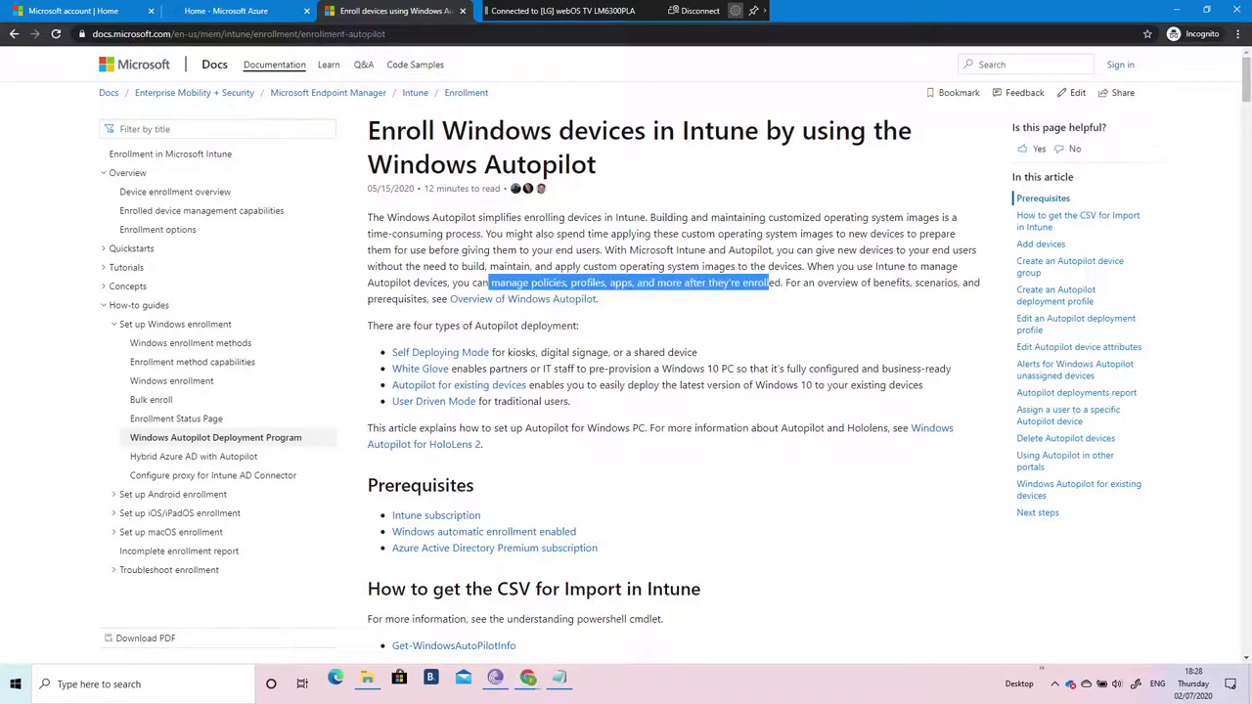
{"action": "key", "text": "ctrl+w"}
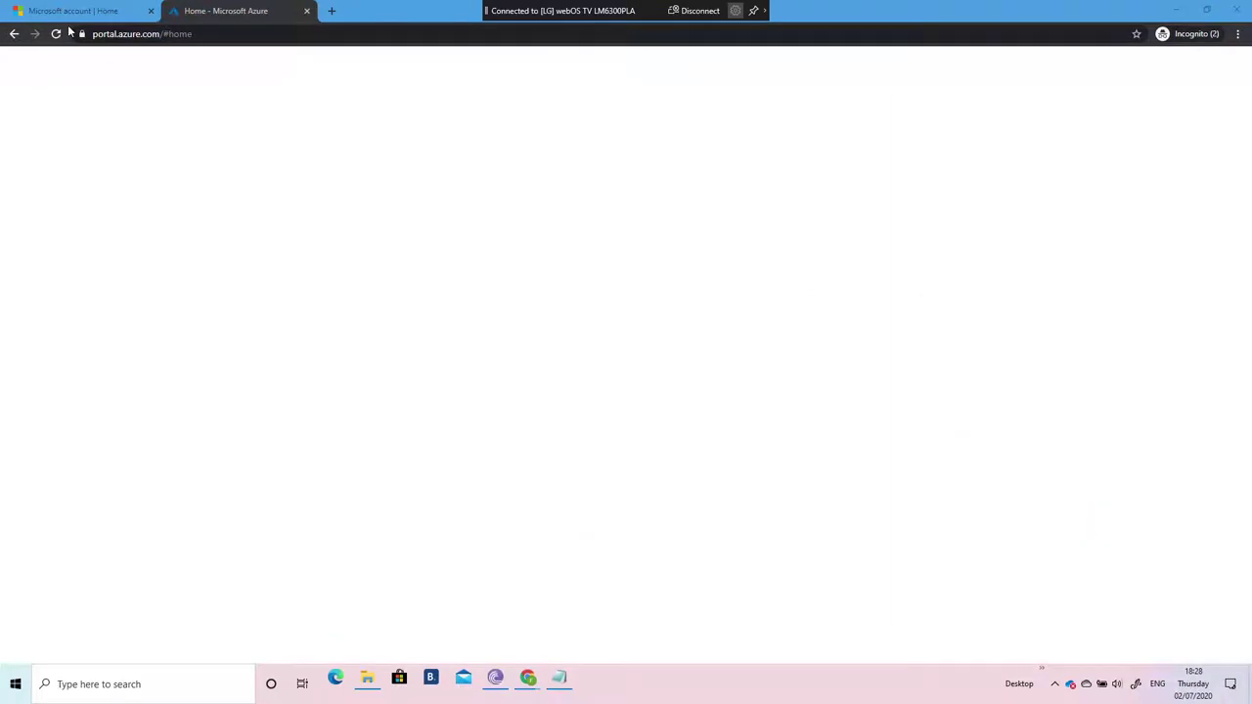
Step: Dismiss the Azure welcome dialog and open Azure Active Directory's Default Directory overview
{"action": "left_click", "coordinate": [104, 11]}
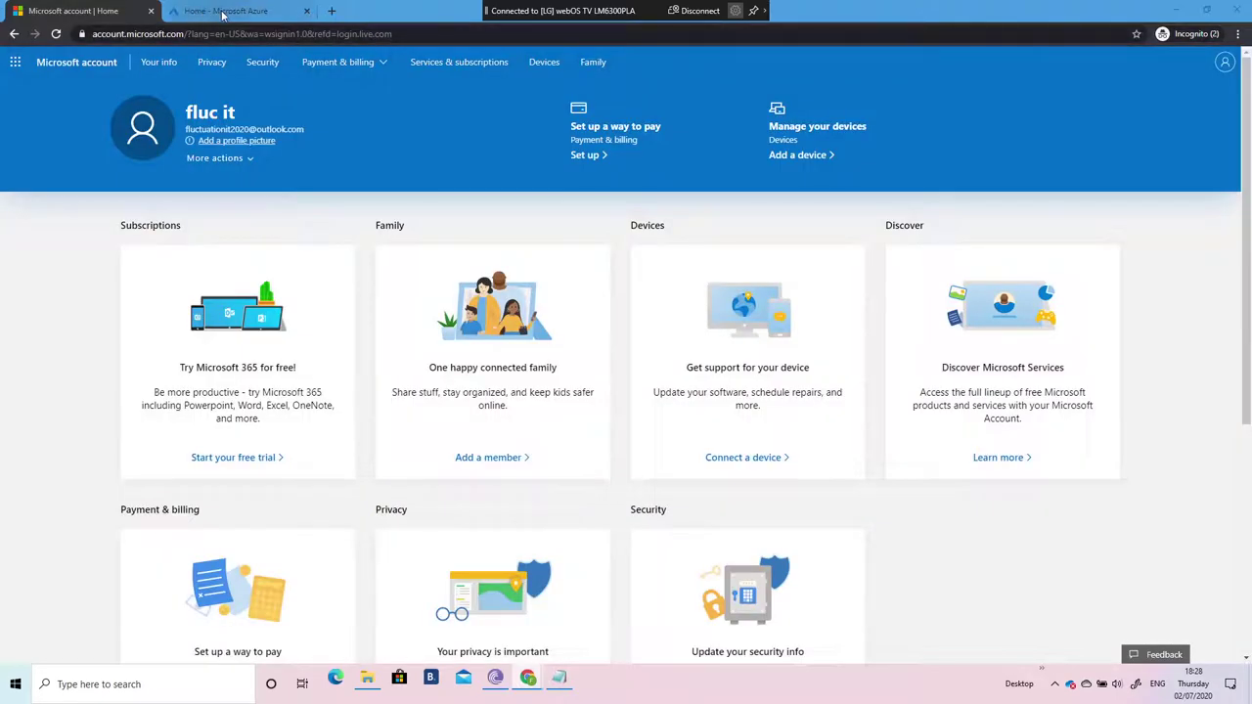
{"action": "left_click", "coordinate": [223, 13]}
{"action": "left_click", "coordinate": [679, 389]}
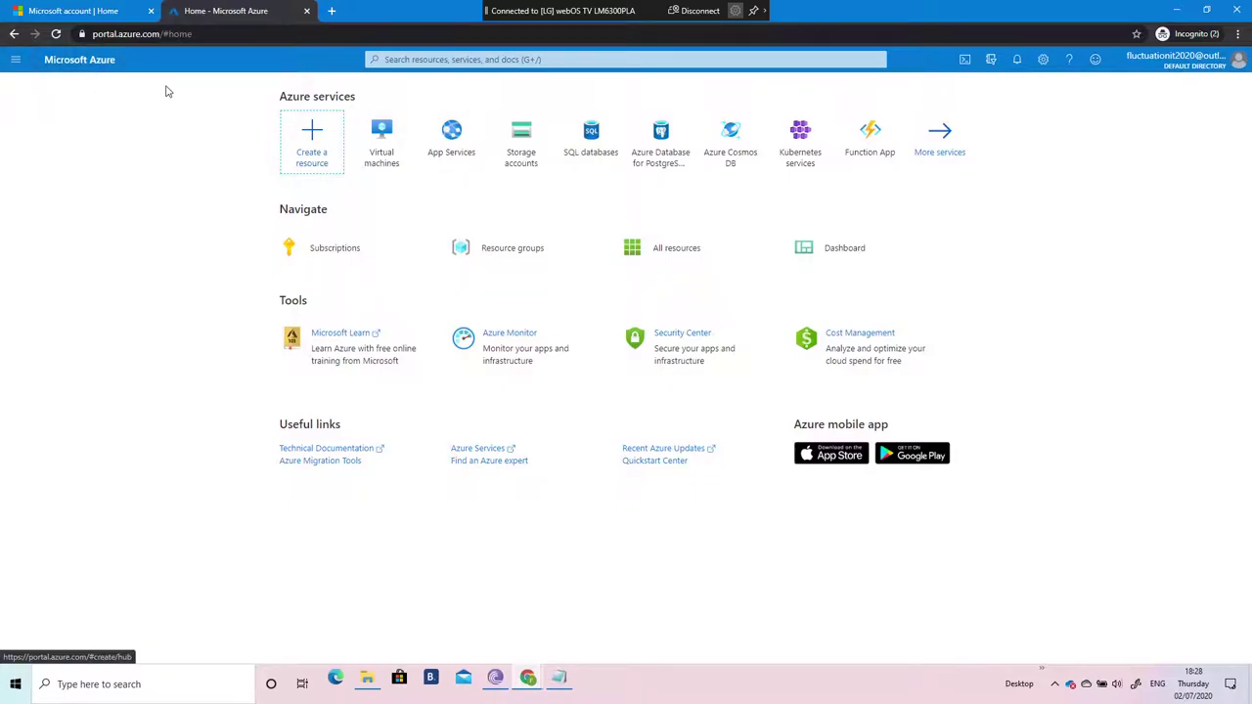
{"action": "left_click", "coordinate": [14, 60]}
{"action": "left_click", "coordinate": [75, 381]}
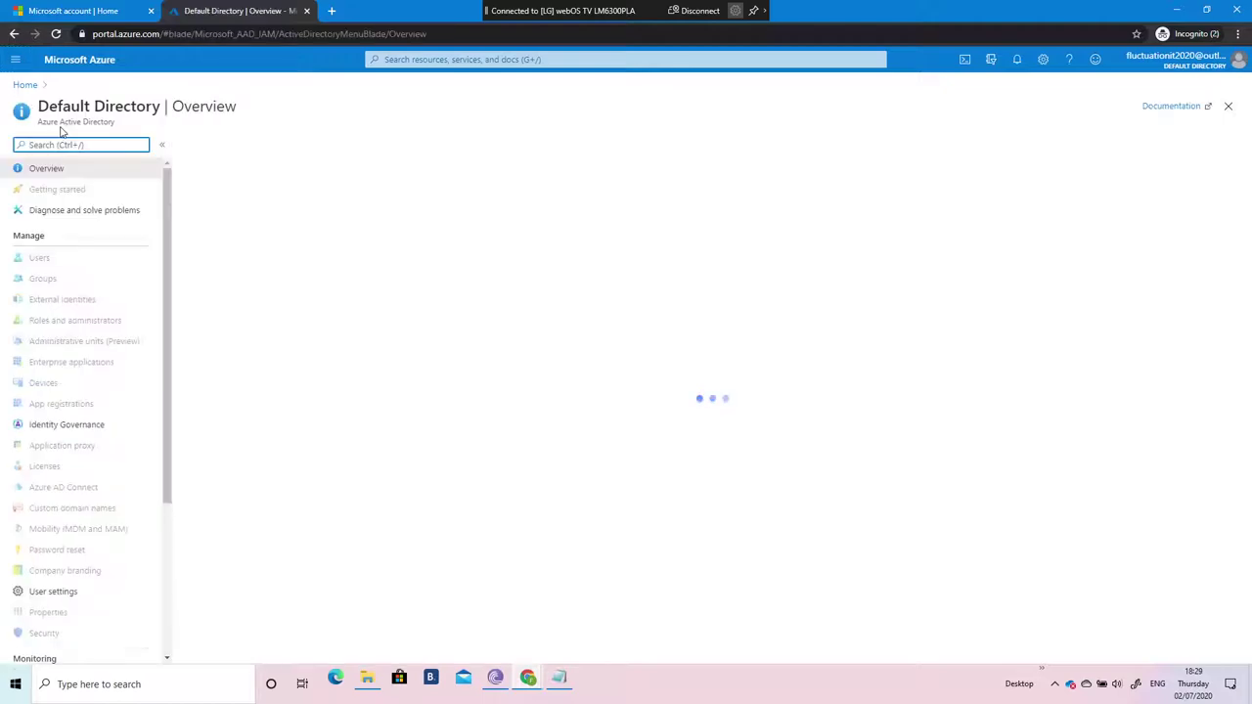
Step: Go to the directory's Licenses, All products, and the Try / Buy plans
{"action": "left_click", "coordinate": [446, 60]}
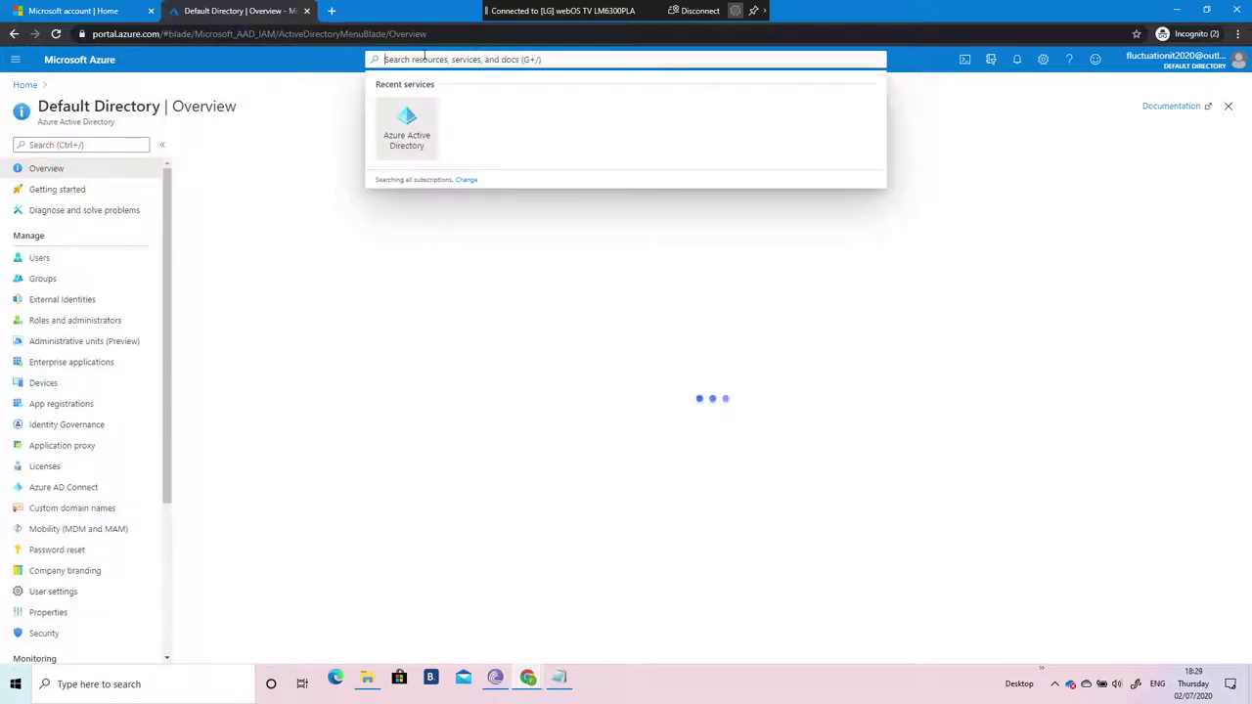
{"action": "left_click", "coordinate": [54, 468]}
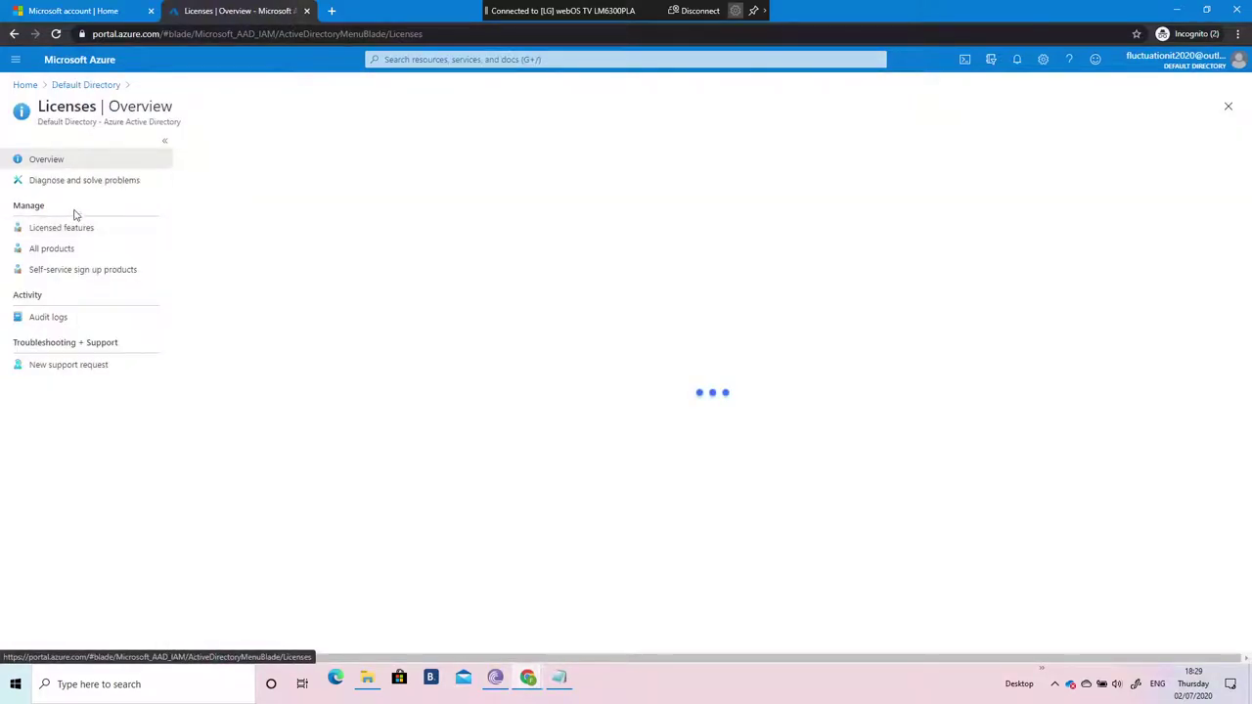
{"action": "left_click", "coordinate": [51, 249]}
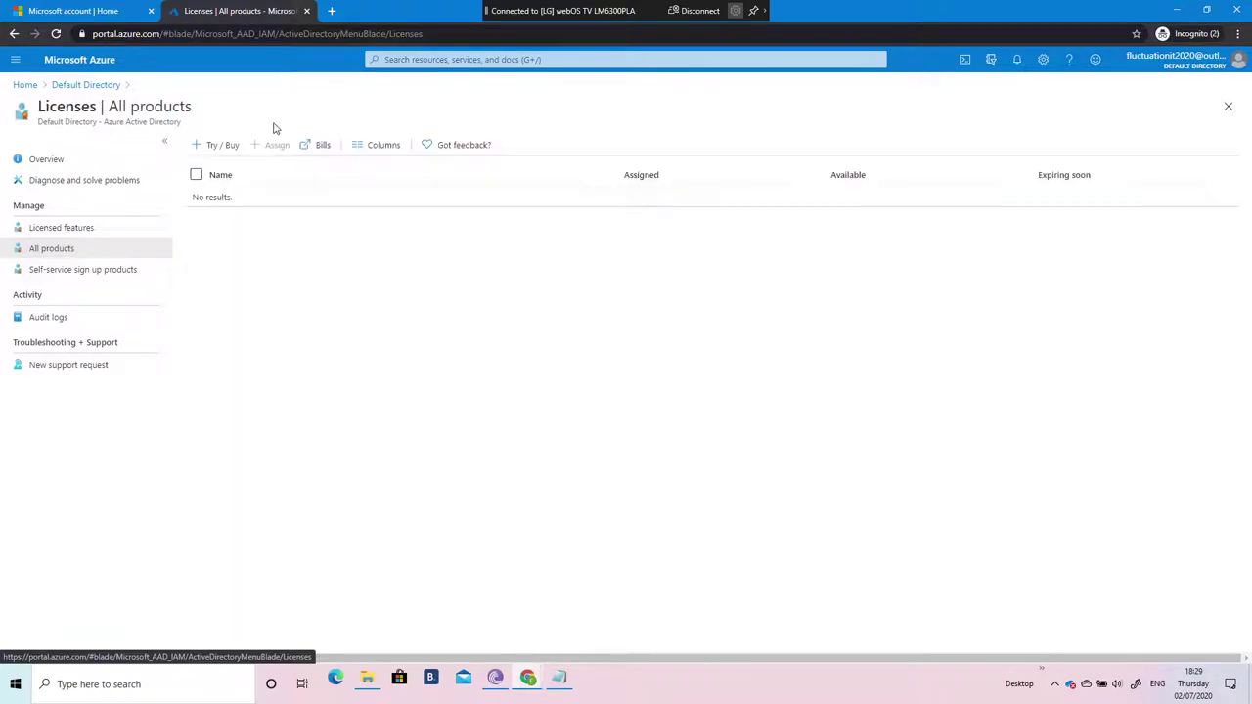
{"action": "left_click", "coordinate": [219, 145]}
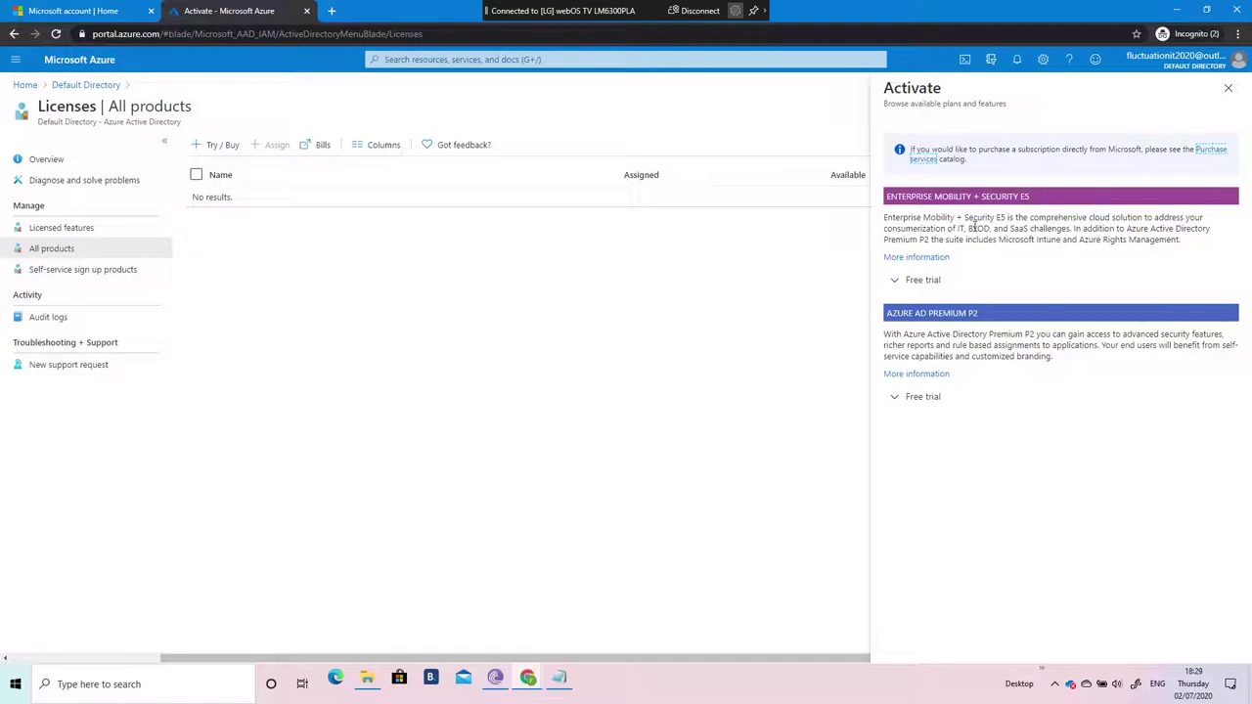
Step: Expand the Enterprise Mobility + Security E5 free trial details and activate it
{"action": "left_click_drag", "start_coordinate": [973, 219], "coordinate": [1055, 221]}
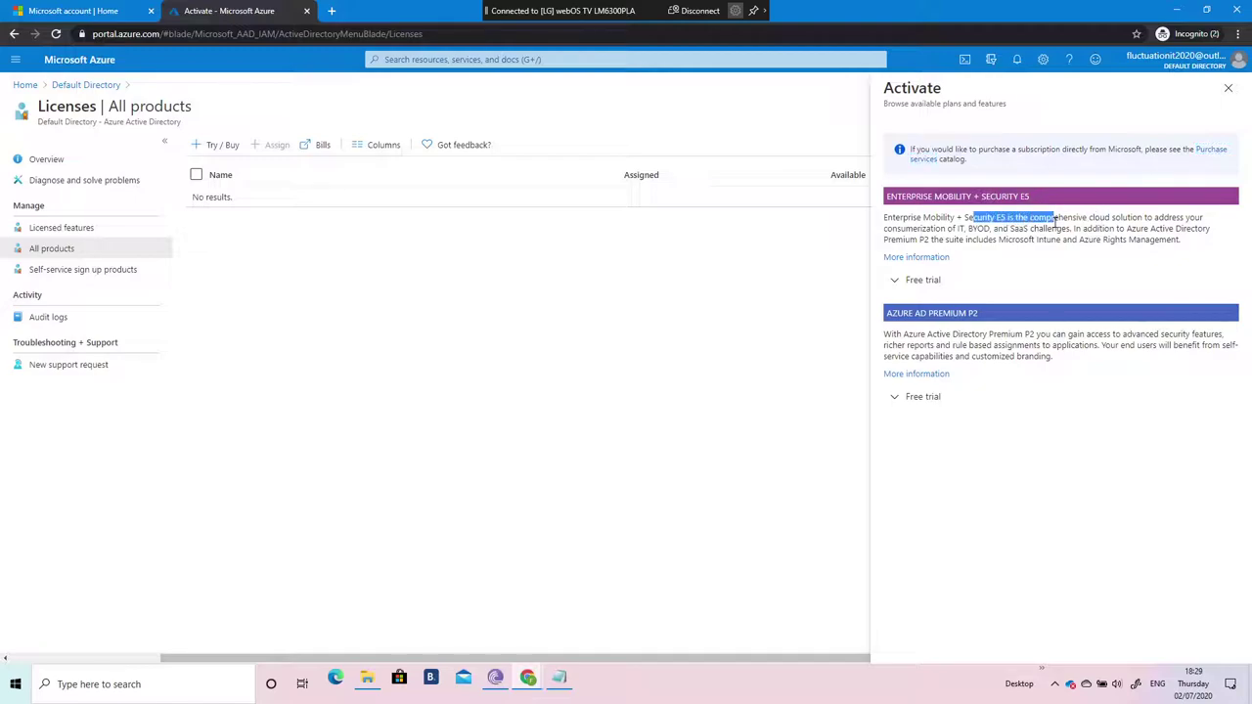
{"action": "left_click", "coordinate": [921, 281]}
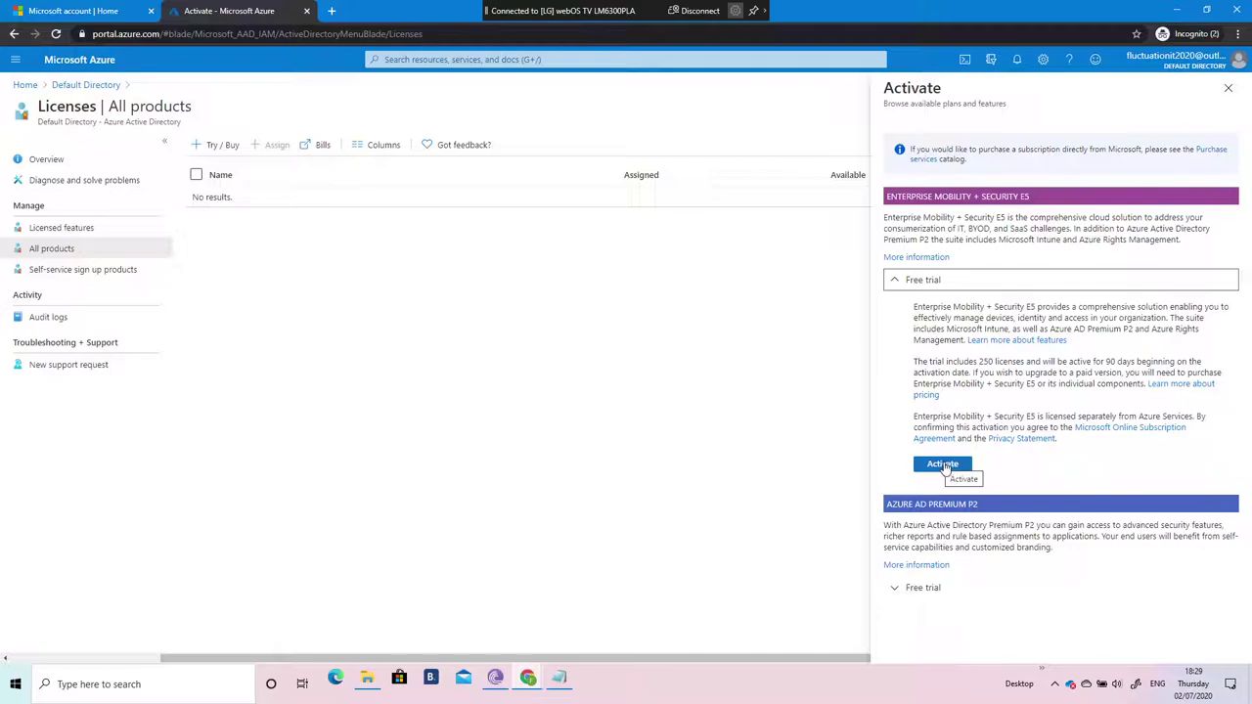
{"action": "left_click_drag", "start_coordinate": [954, 329], "coordinate": [1164, 321]}
{"action": "left_click", "coordinate": [1116, 329]}
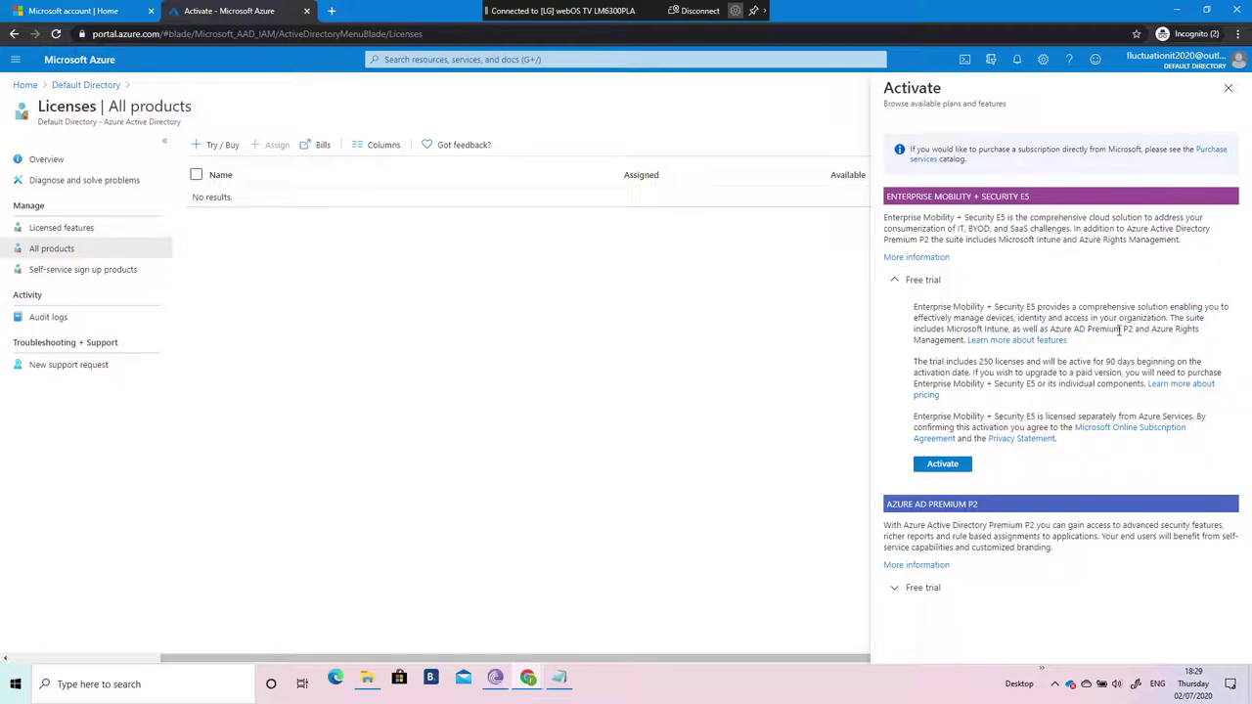
{"action": "left_click", "coordinate": [944, 468]}
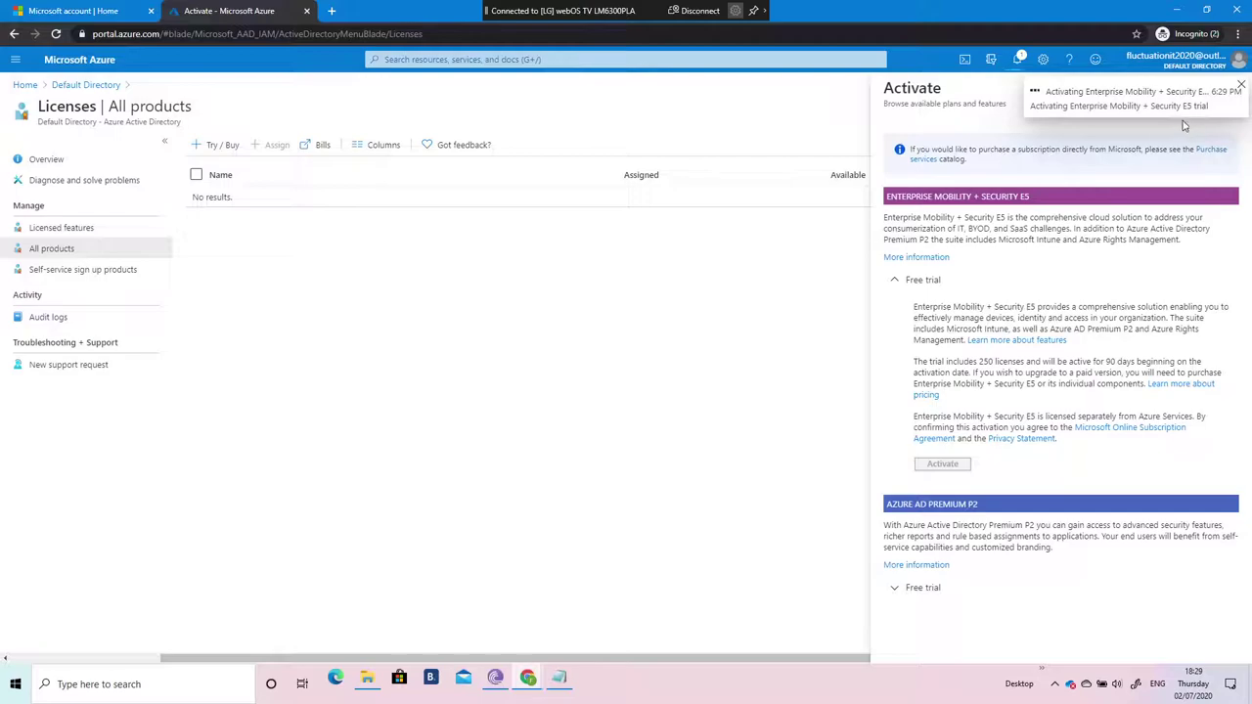
Step: Check the E5 activation notification, browse the Licenses pages, and return to portal Home
{"action": "left_click", "coordinate": [1242, 87]}
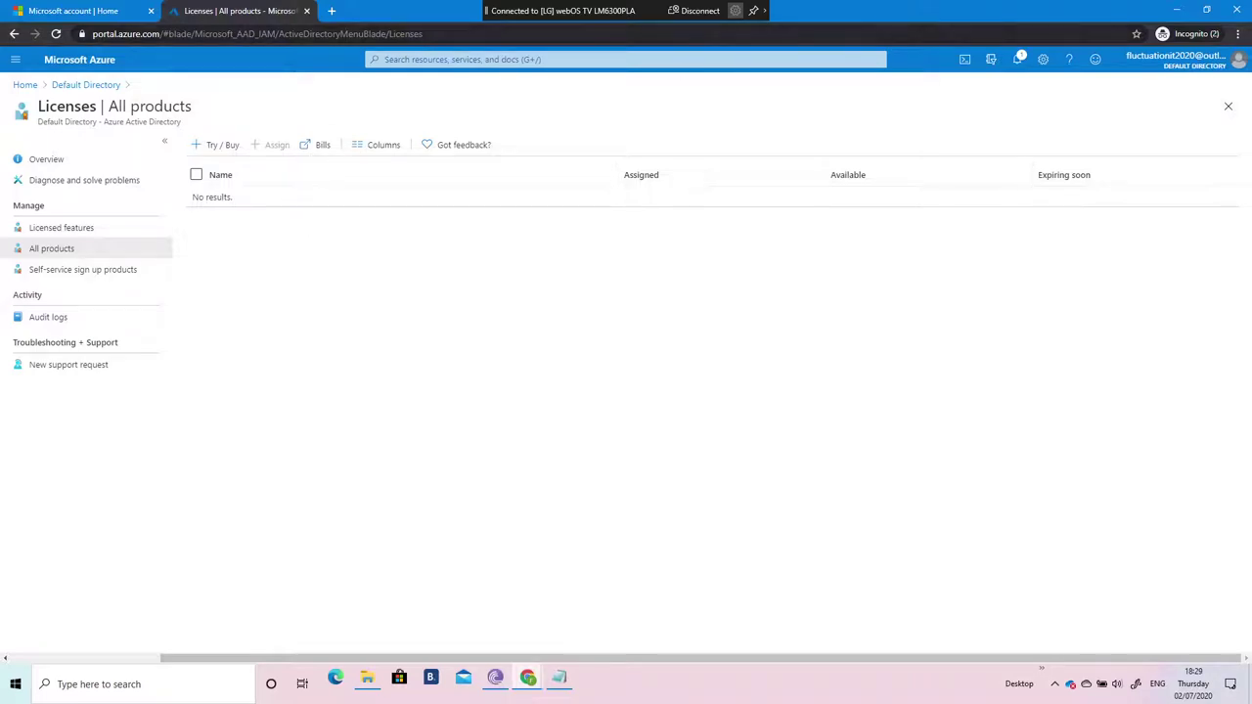
{"action": "left_click", "coordinate": [1018, 60]}
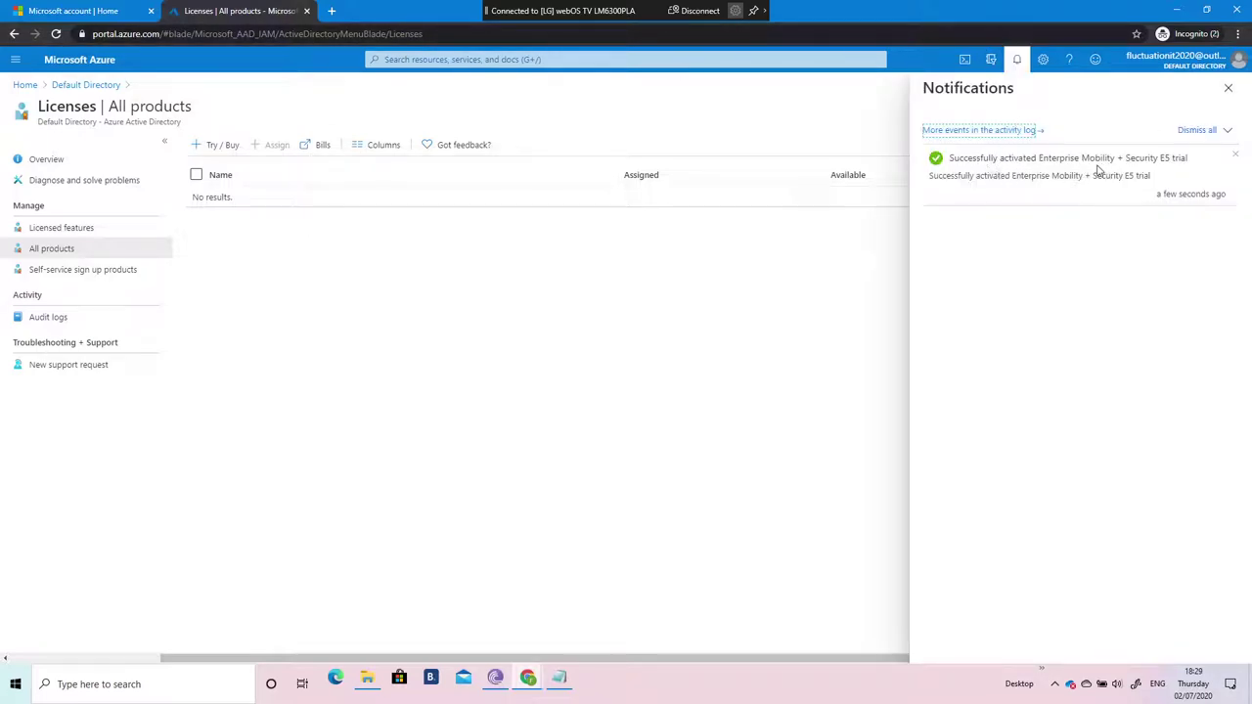
{"action": "left_click", "coordinate": [59, 162]}
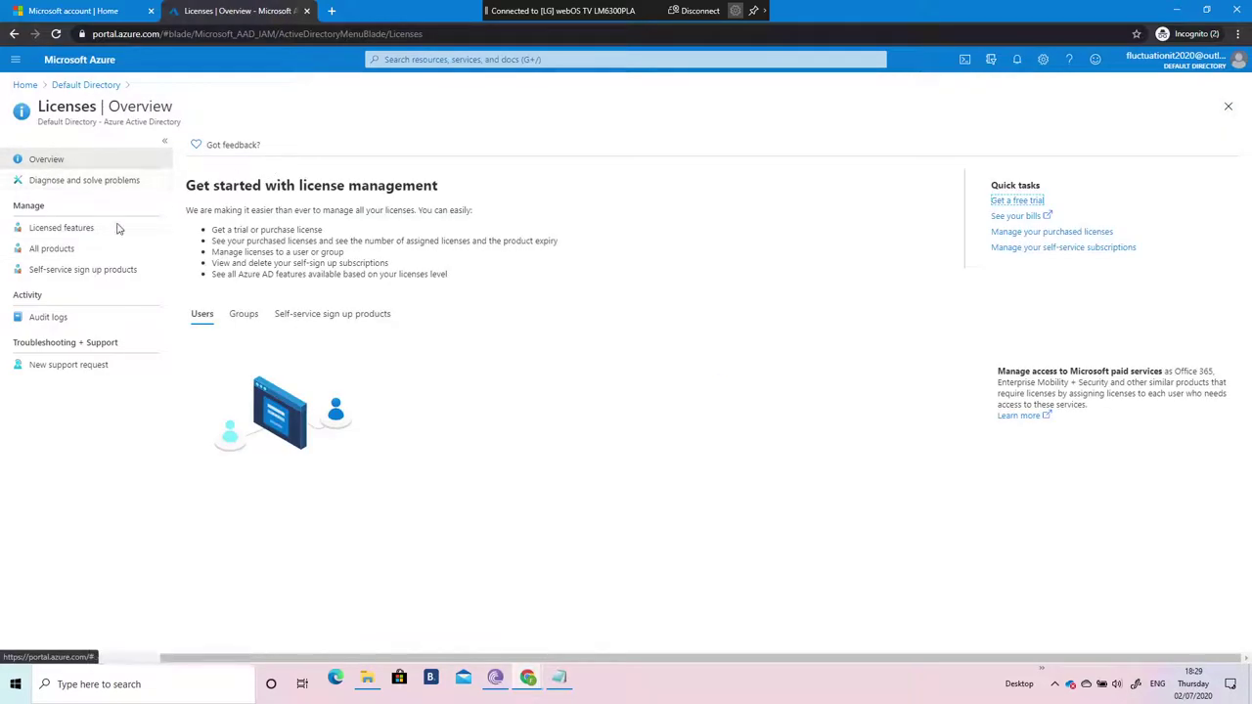
{"action": "left_click", "coordinate": [64, 248]}
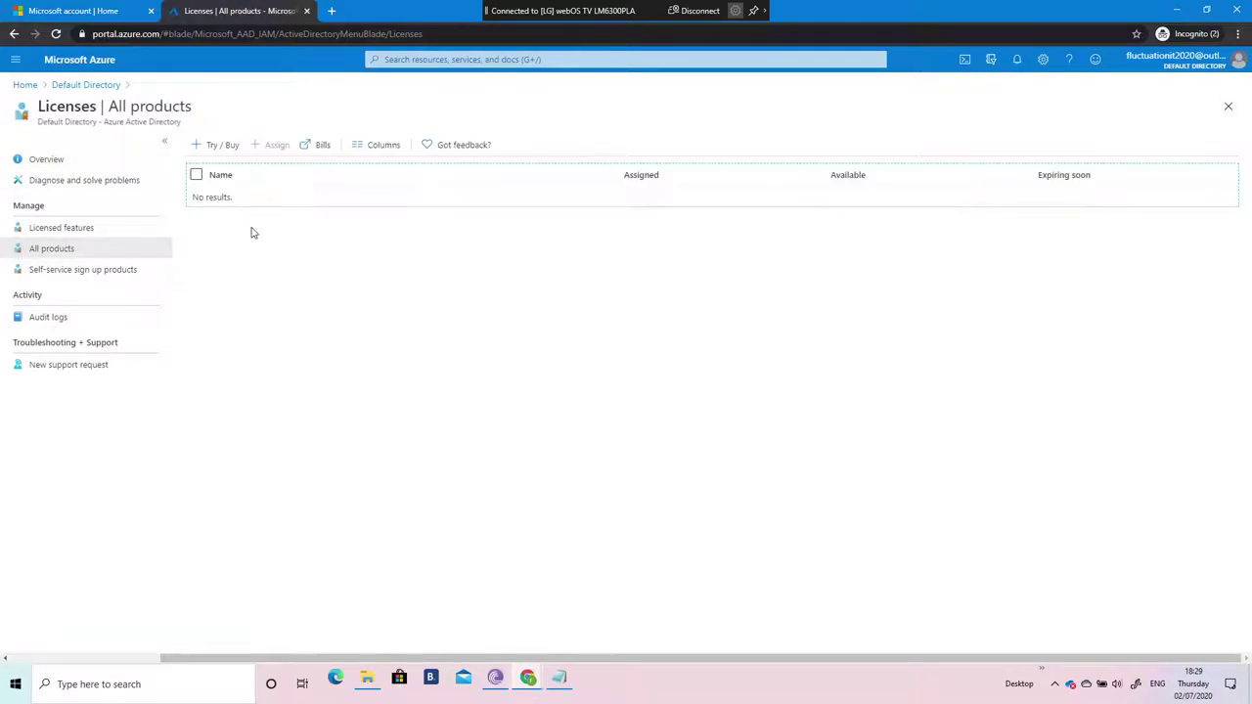
{"action": "left_click", "coordinate": [39, 161]}
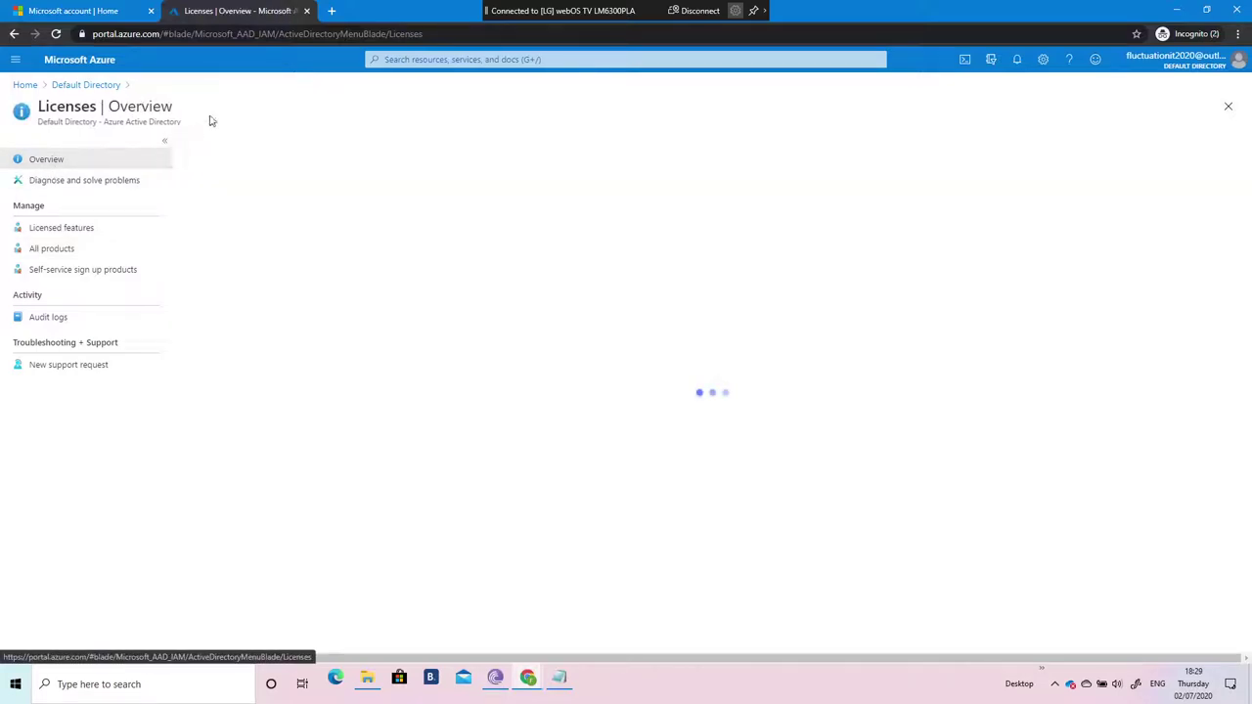
{"action": "left_click", "coordinate": [26, 86]}
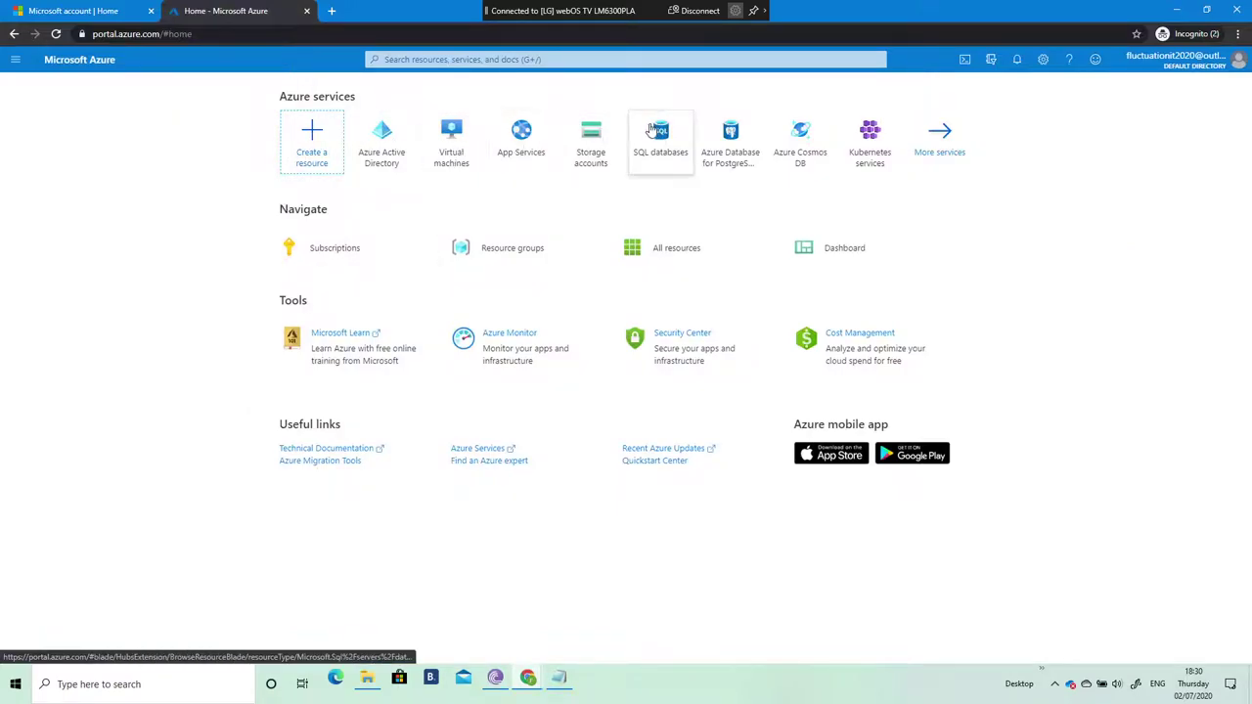
Step: Open Azure Active Directory's All users list and start a new user with Create user
{"action": "mouse_move", "coordinate": [648, 128]}
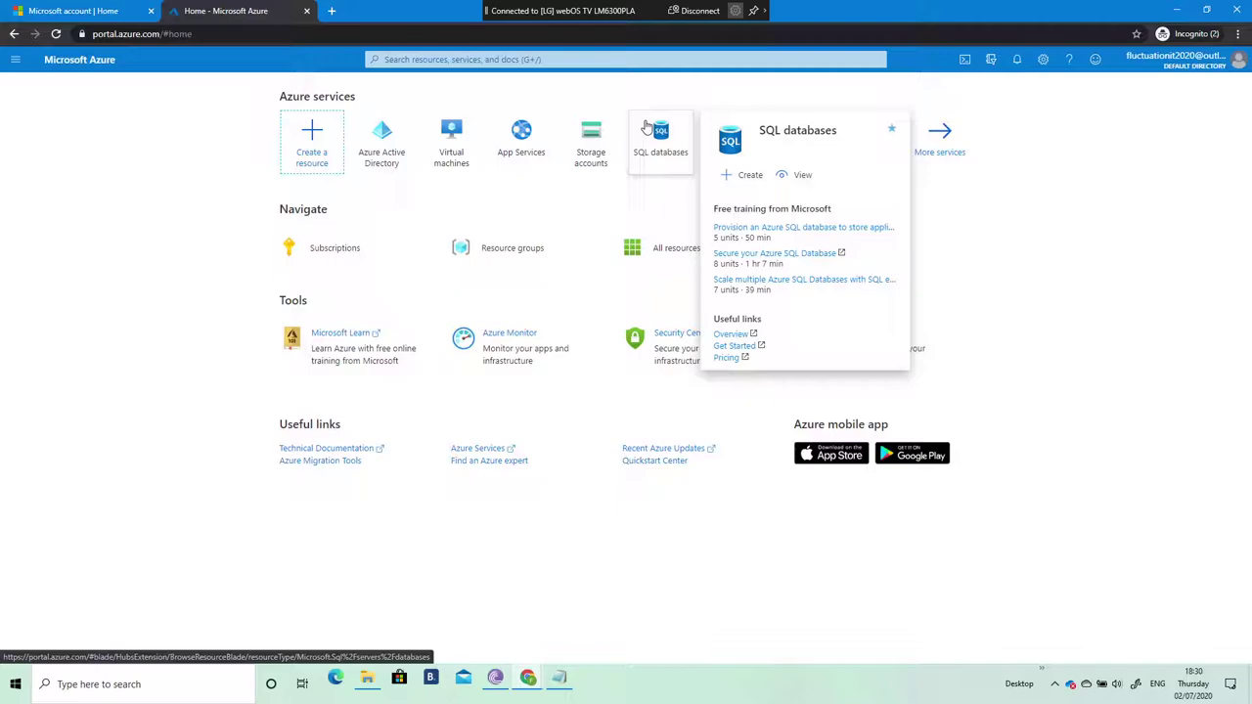
{"action": "left_click", "coordinate": [395, 142]}
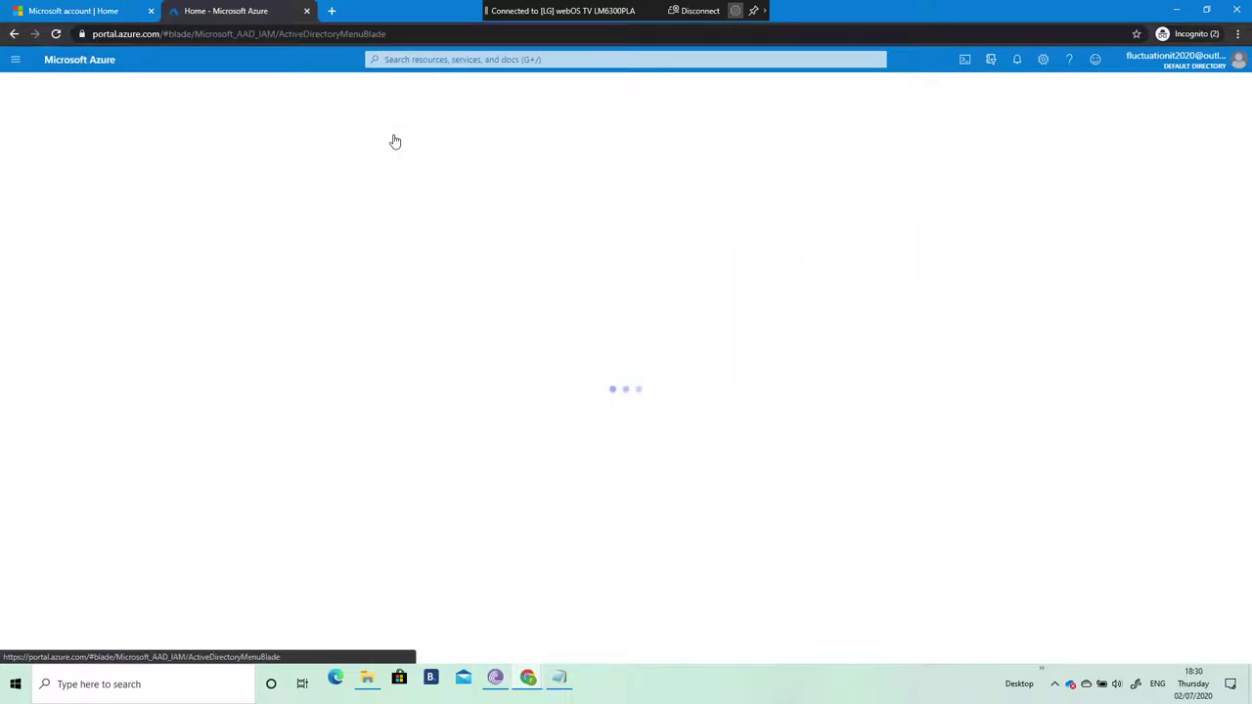
{"action": "left_click", "coordinate": [43, 262]}
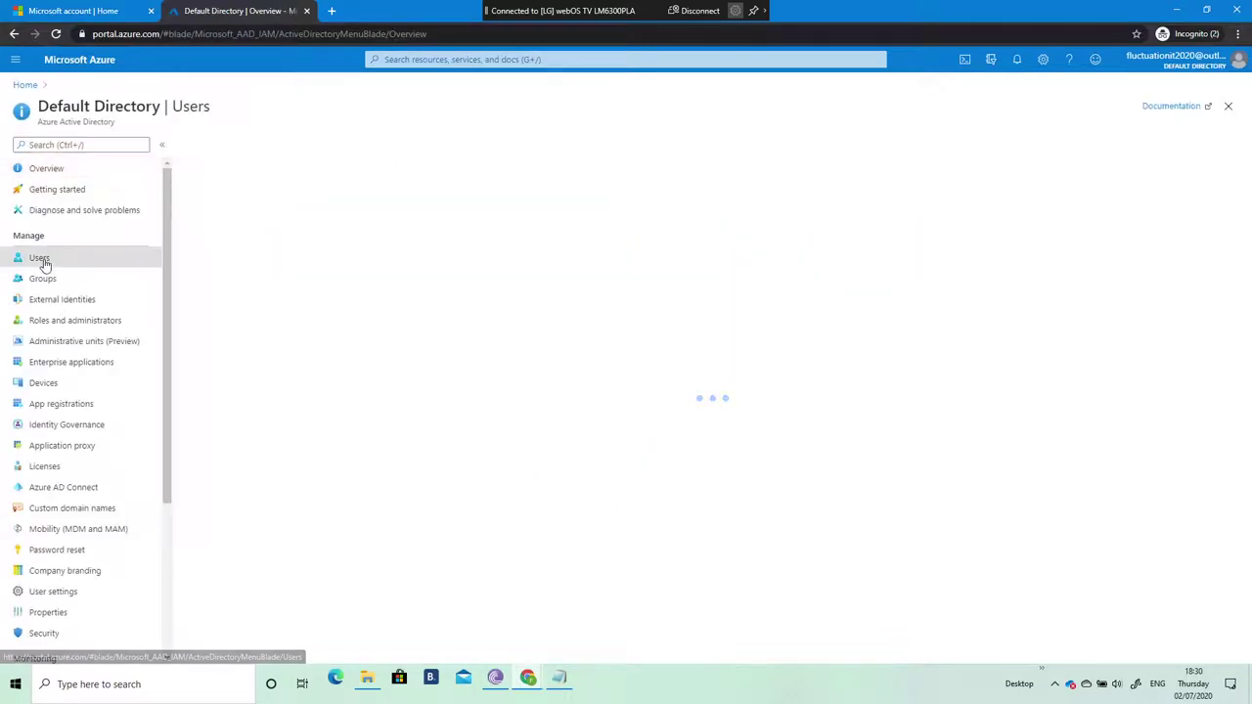
{"action": "left_click", "coordinate": [42, 258]}
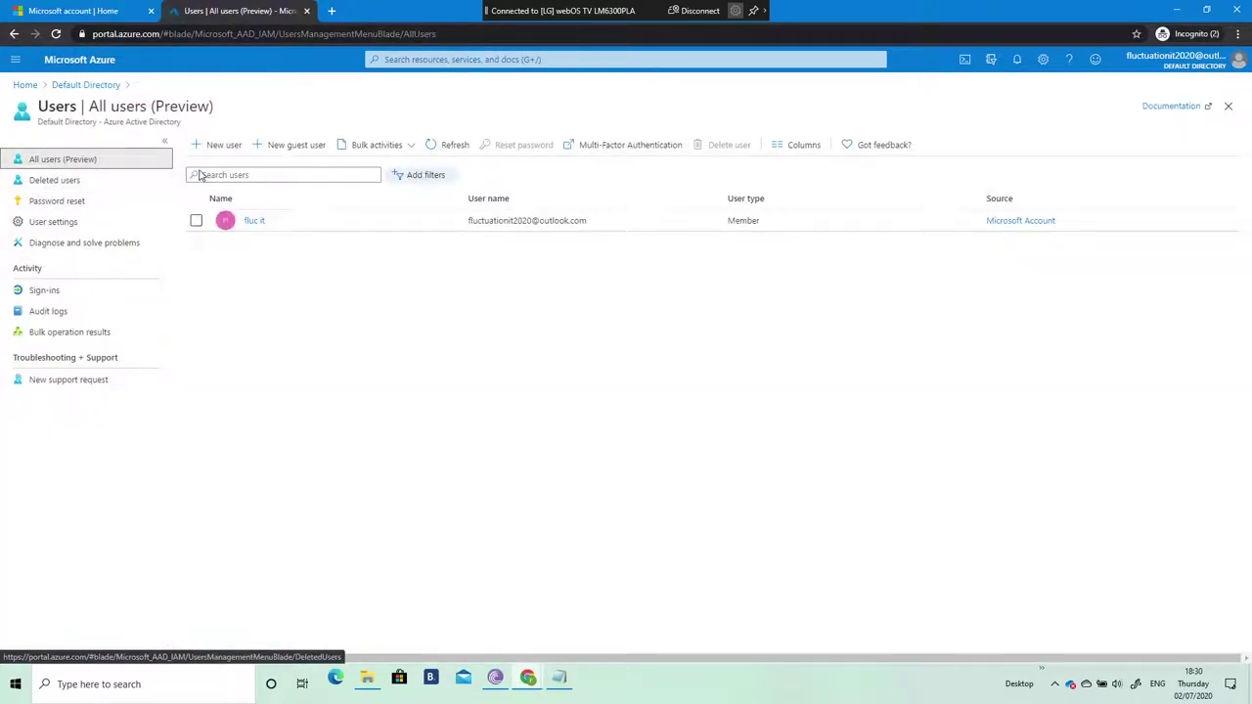
{"action": "left_click", "coordinate": [222, 146]}
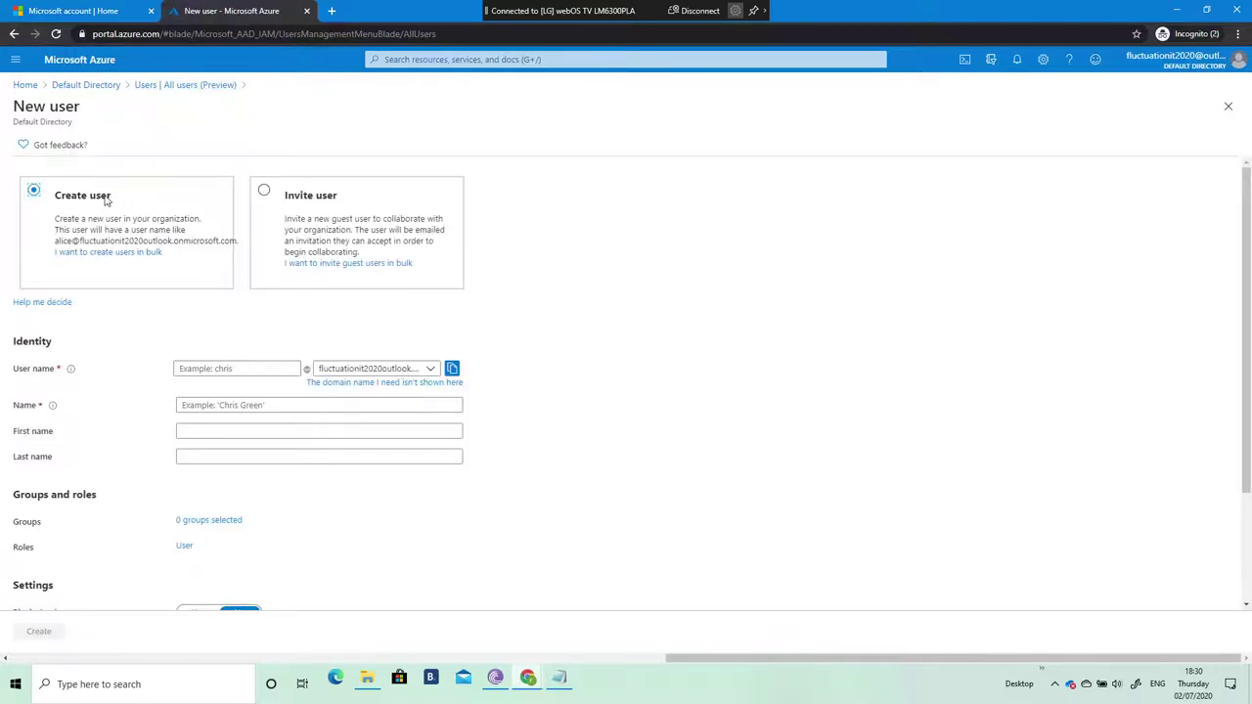
Step: Fill in the new user's user name, full name and first name
{"action": "left_click", "coordinate": [243, 368]}
{"action": "type", "text": "sophie"}
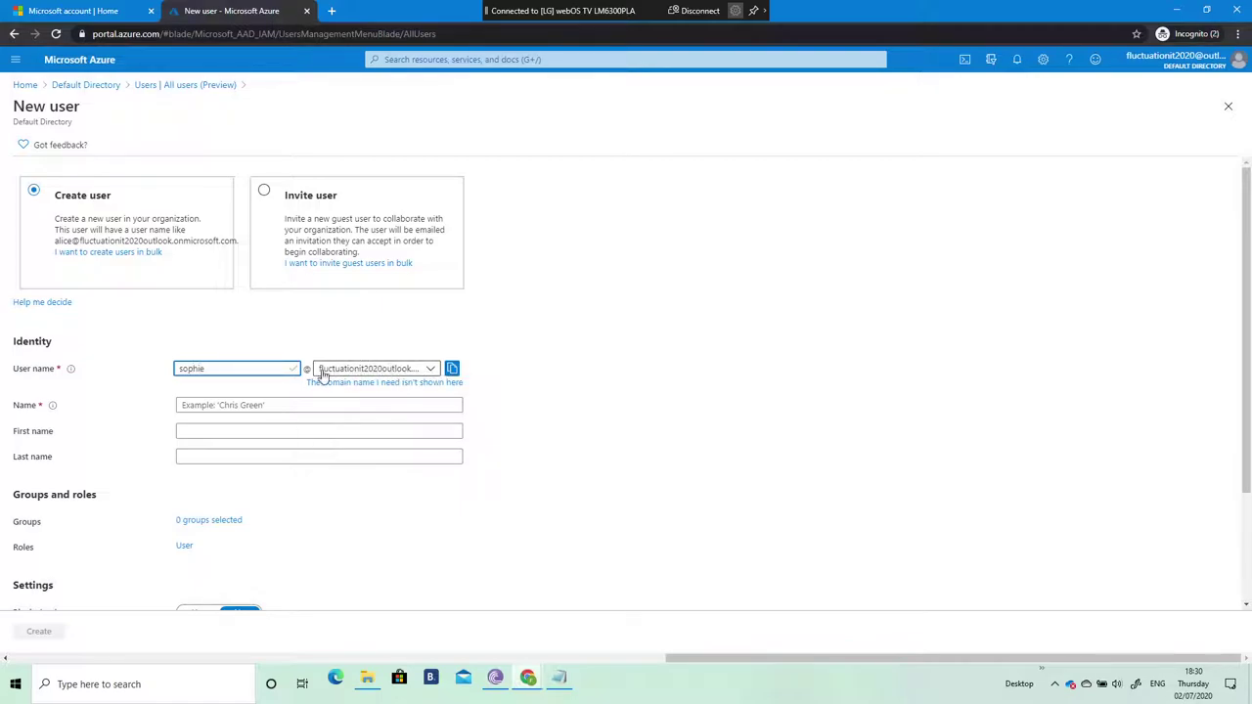
{"action": "left_click", "coordinate": [197, 405]}
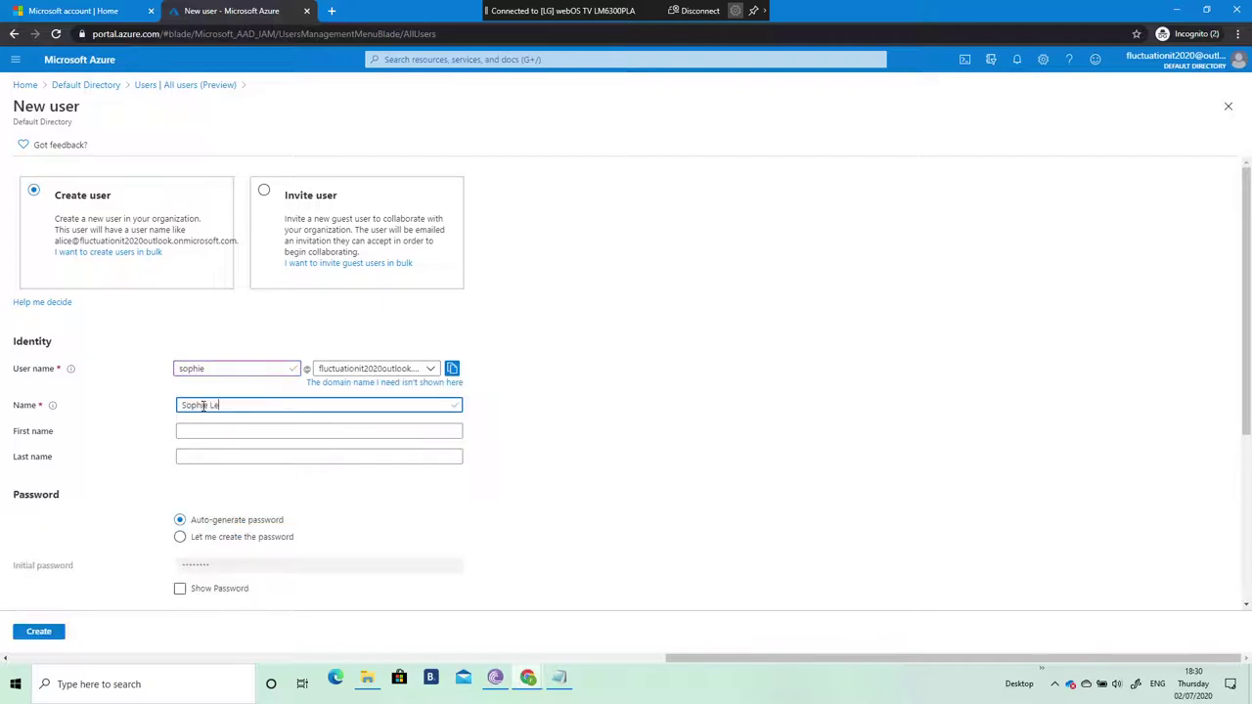
{"action": "left_click", "coordinate": [236, 432]}
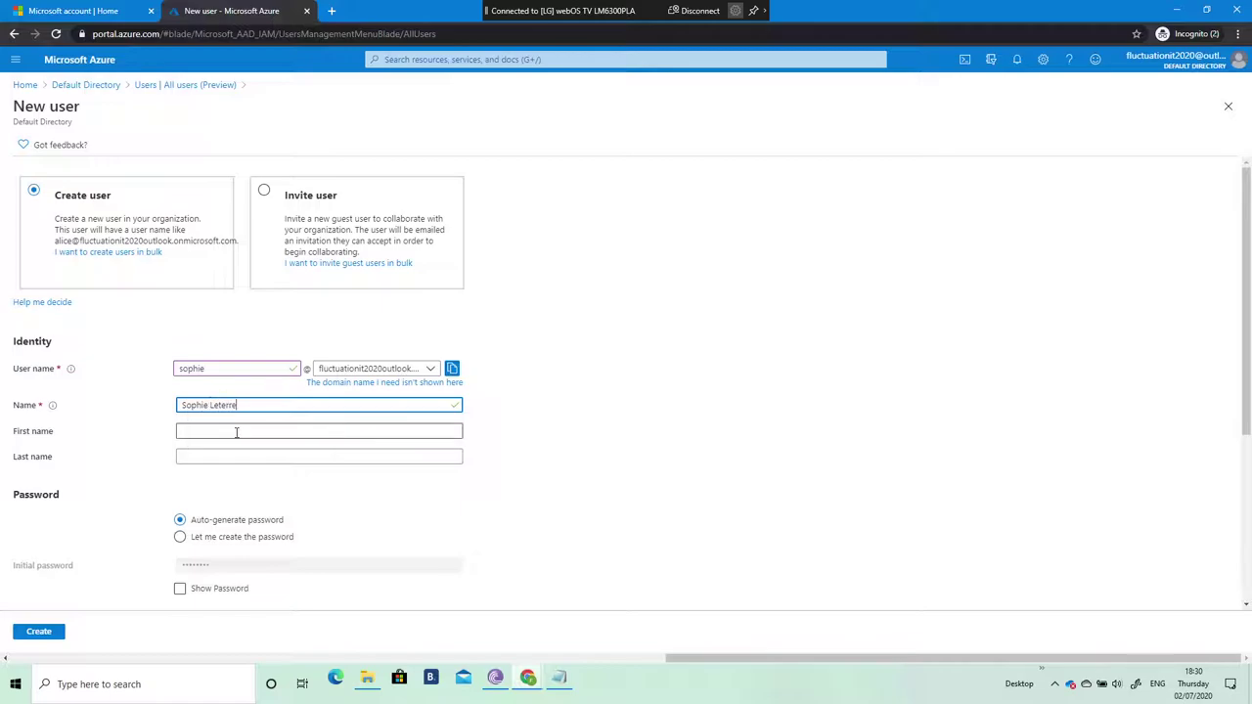
{"action": "type", "text": "S"}
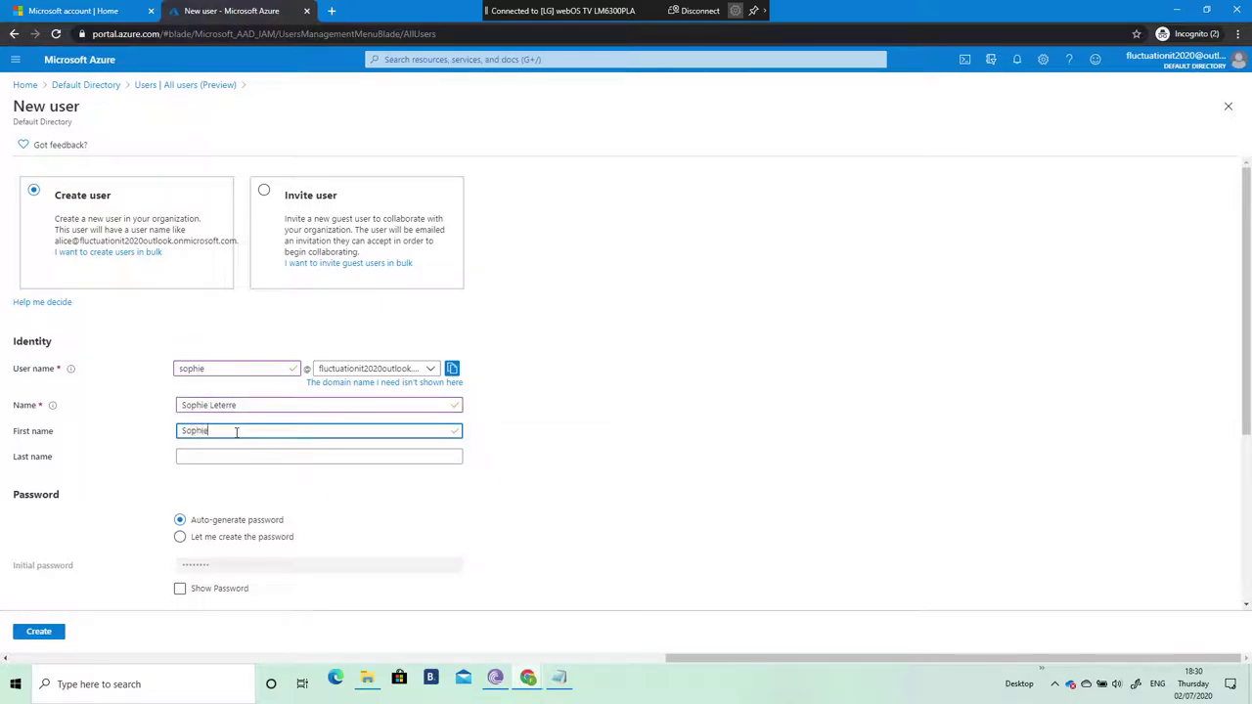
{"action": "type", "text": "ophie"}
Step: Set a custom initial password and usage location France, then create the user
{"action": "scroll", "coordinate": [242, 428], "scroll_direction": "down", "scroll_amount": 1}
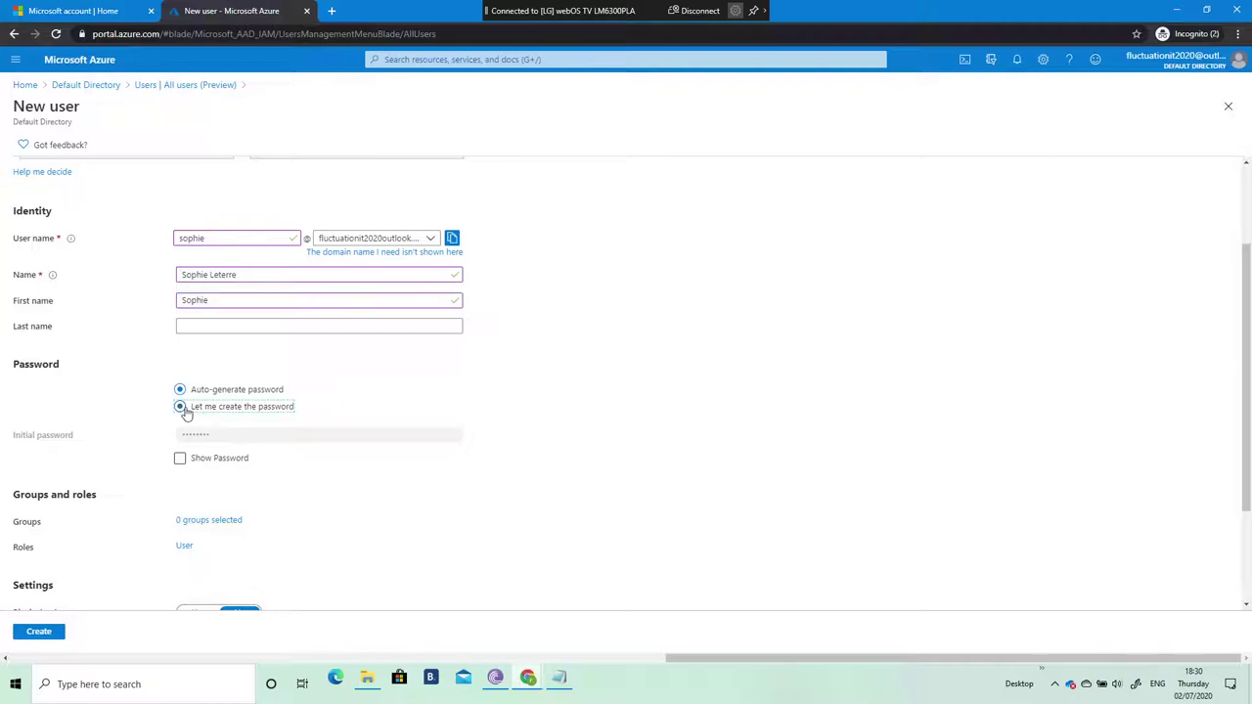
{"action": "left_click", "coordinate": [182, 406]}
{"action": "left_click", "coordinate": [209, 434]}
{"action": "type", "text": "Pa"}
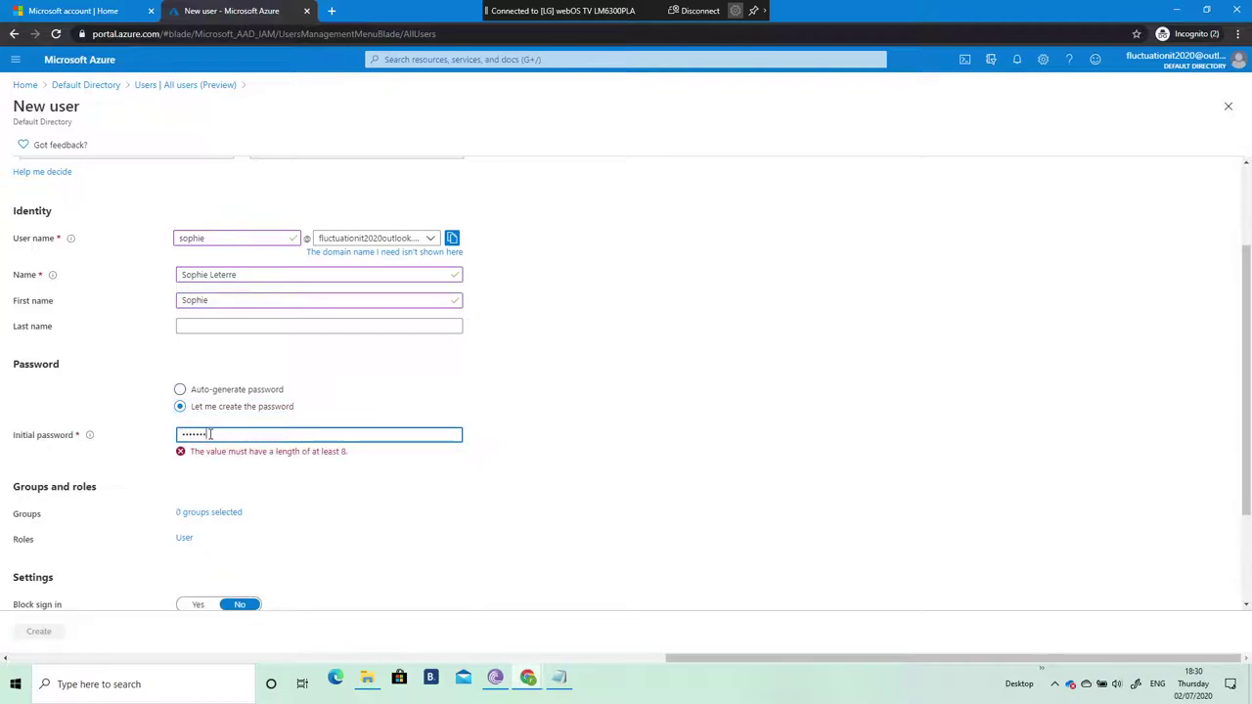
{"action": "type", "text": "d"}
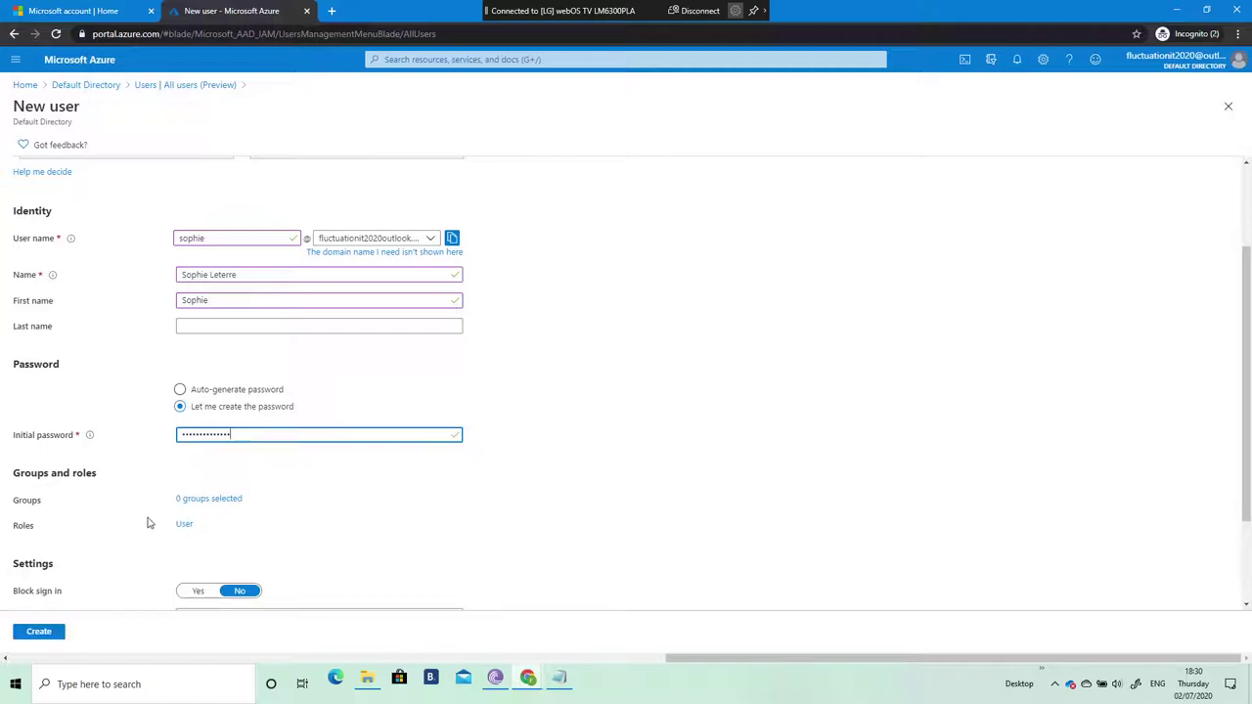
{"action": "scroll", "coordinate": [235, 490], "scroll_direction": "down", "scroll_amount": 2}
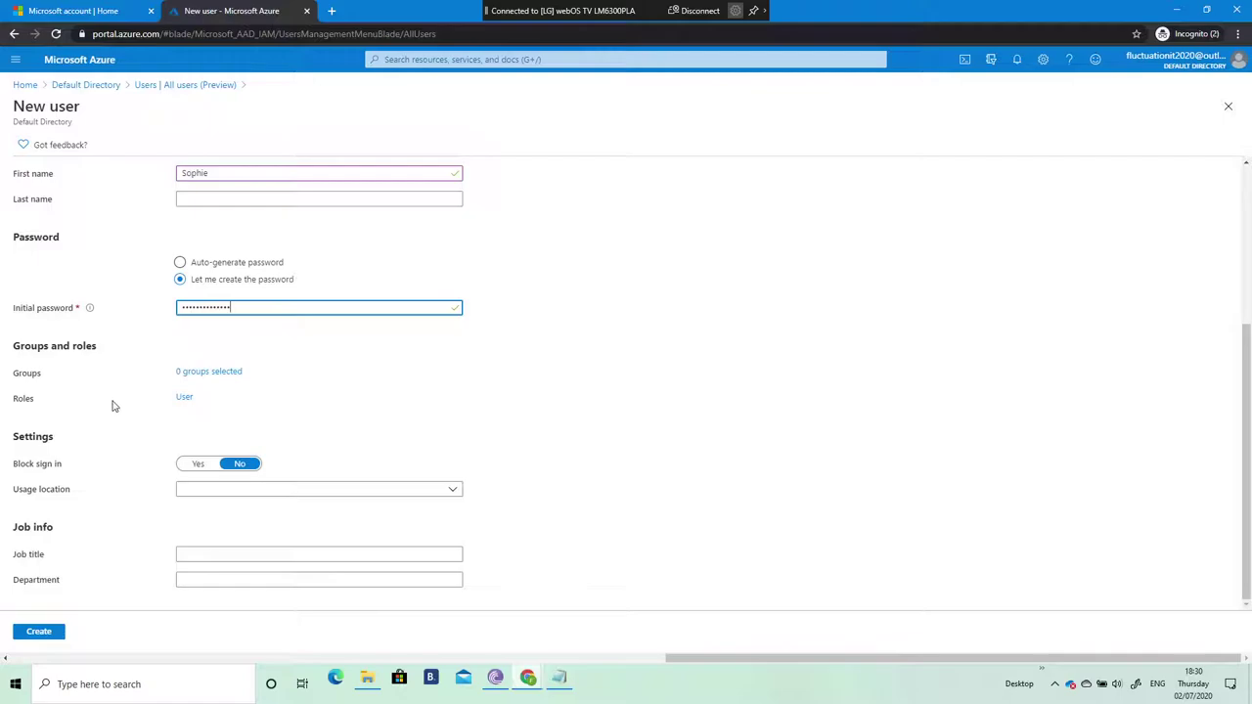
{"action": "left_click", "coordinate": [357, 495]}
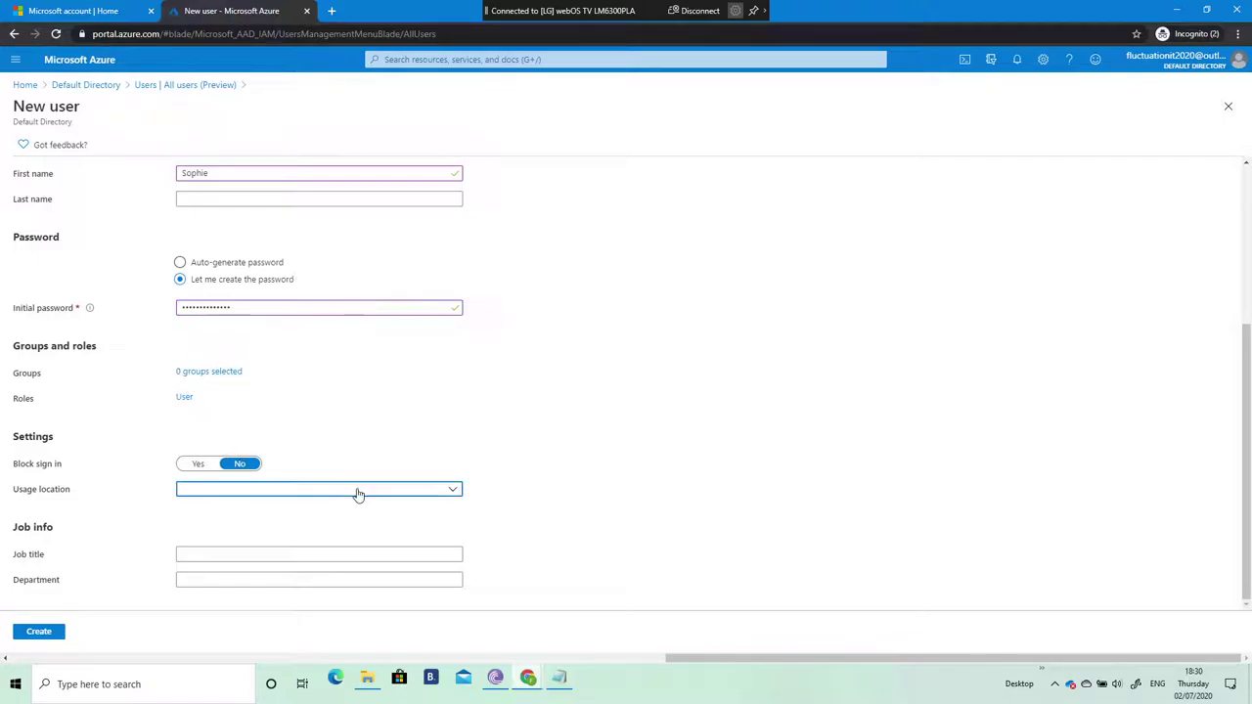
{"action": "type", "text": "fra"}
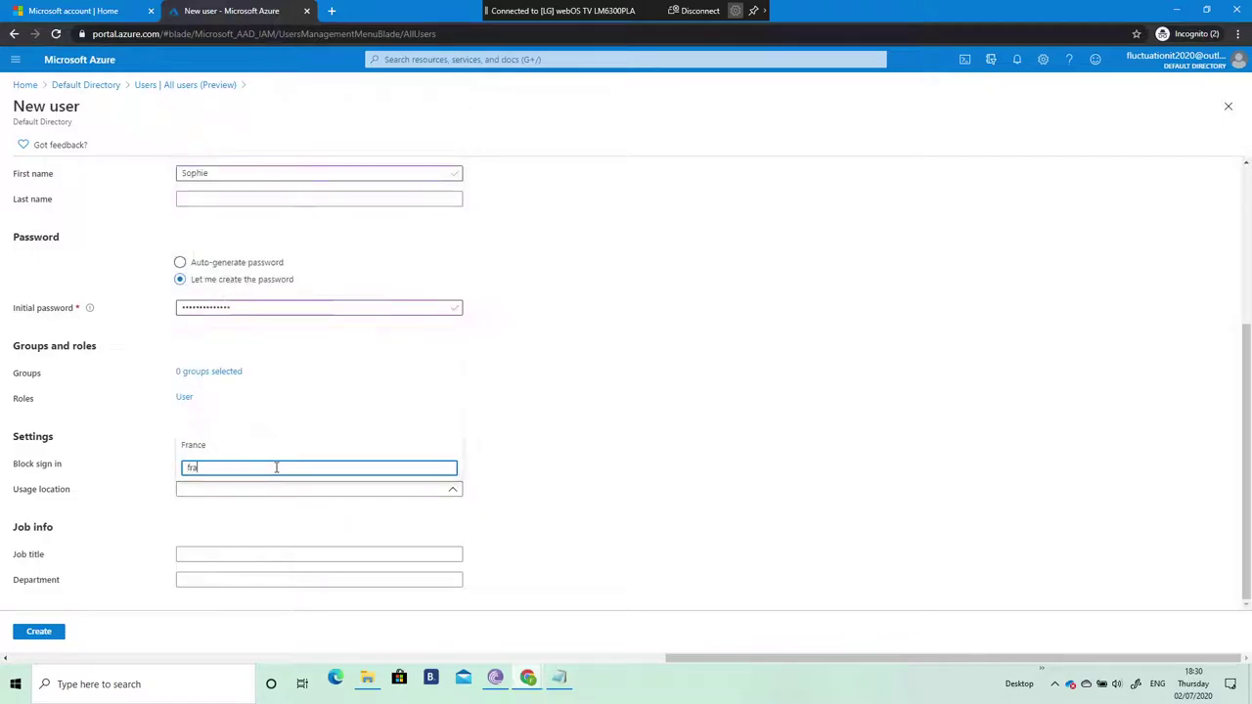
{"action": "left_click", "coordinate": [194, 447]}
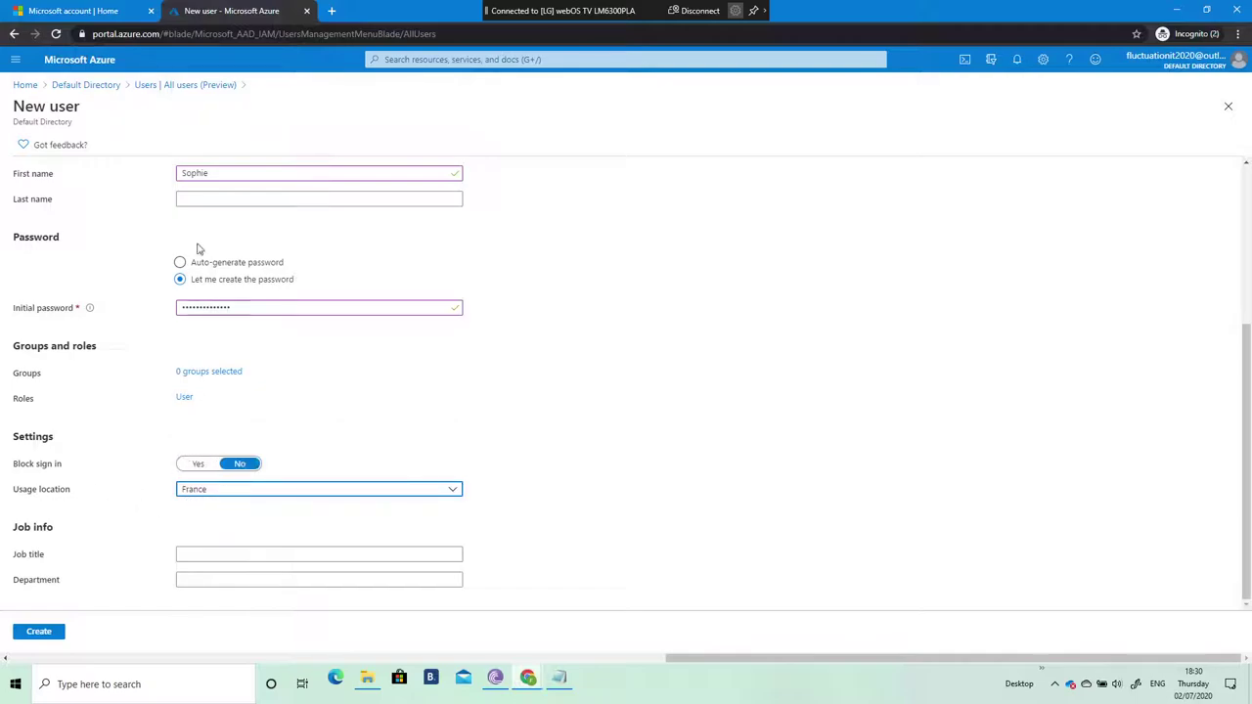
{"action": "left_click", "coordinate": [53, 636]}
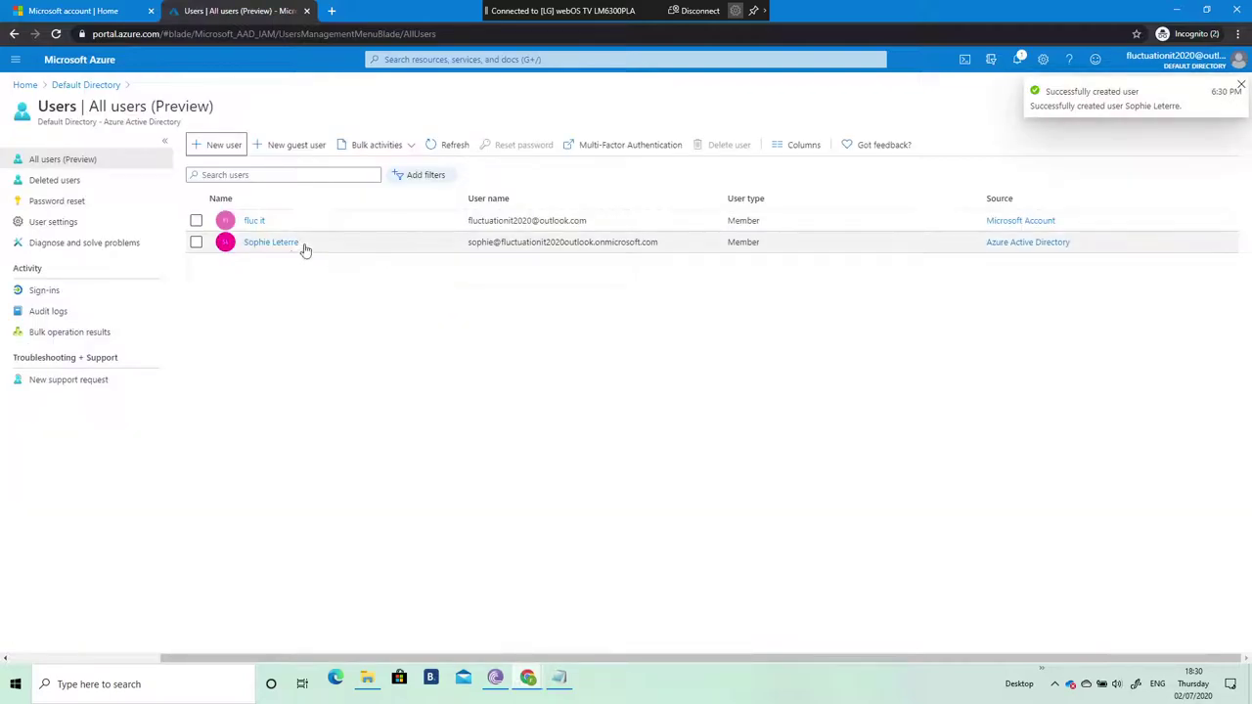
Step: Open the new user's profile and refresh its assigned licenses
{"action": "left_click", "coordinate": [267, 243]}
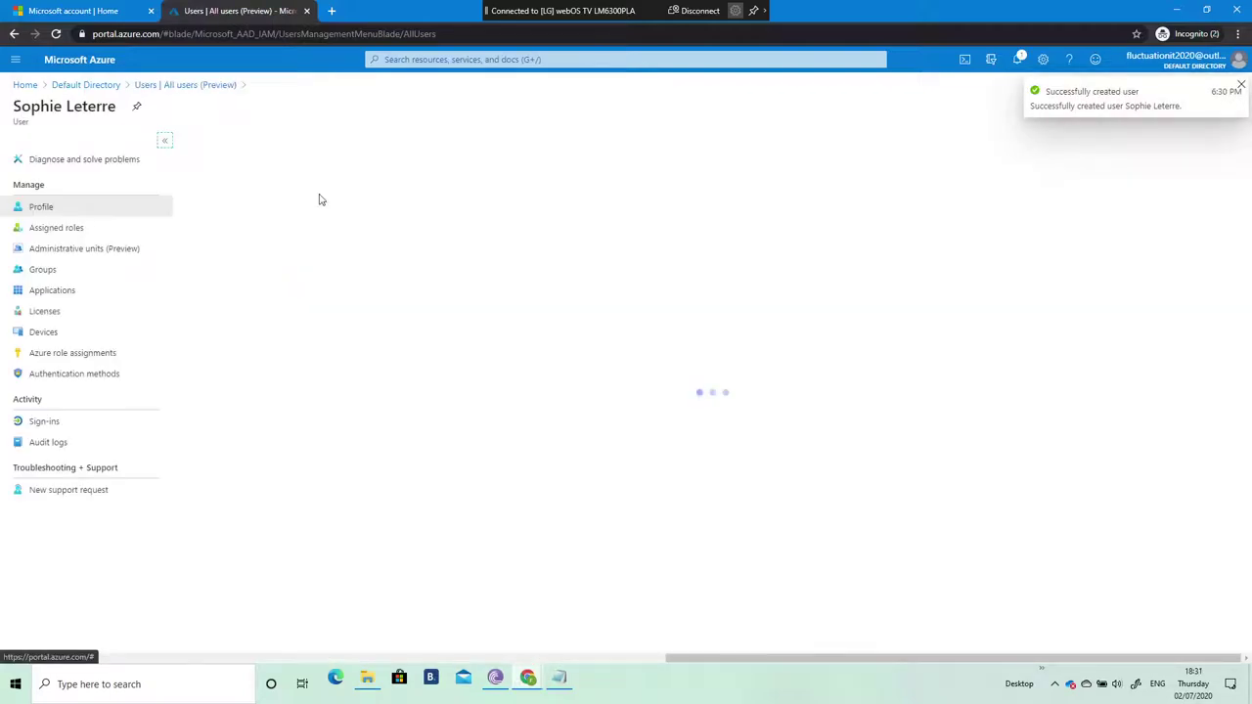
{"action": "left_click", "coordinate": [49, 314]}
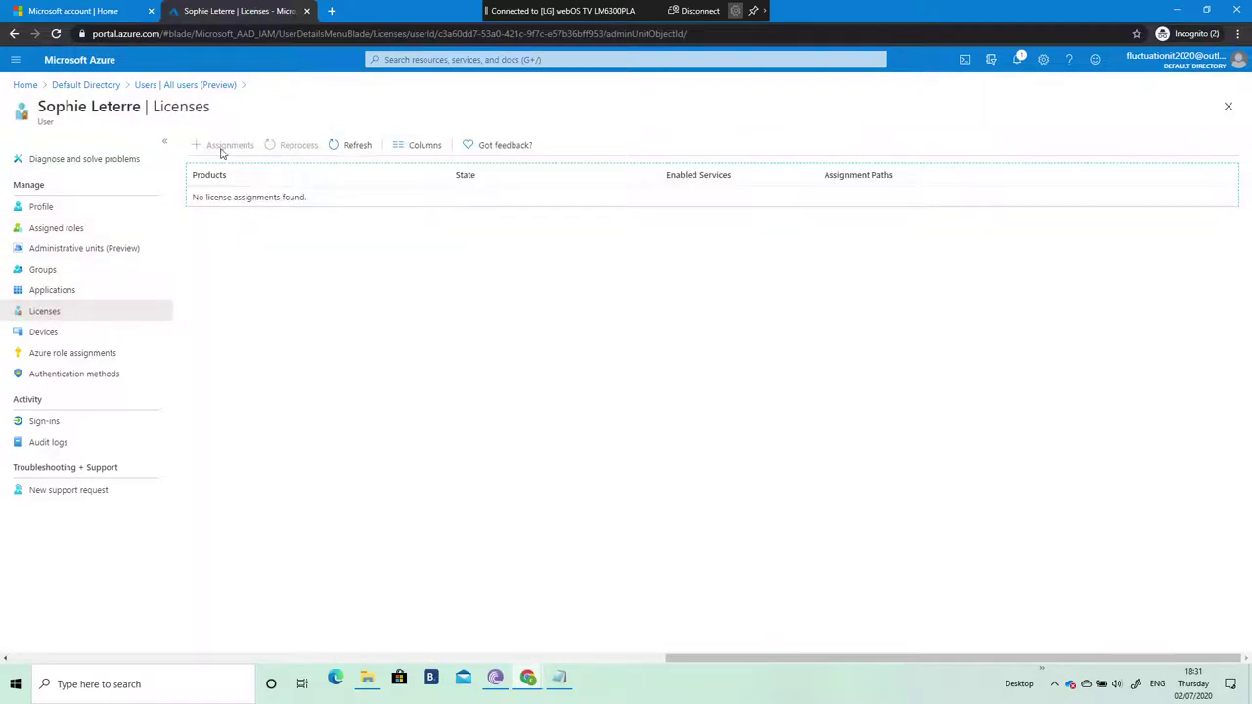
{"action": "left_click", "coordinate": [344, 144]}
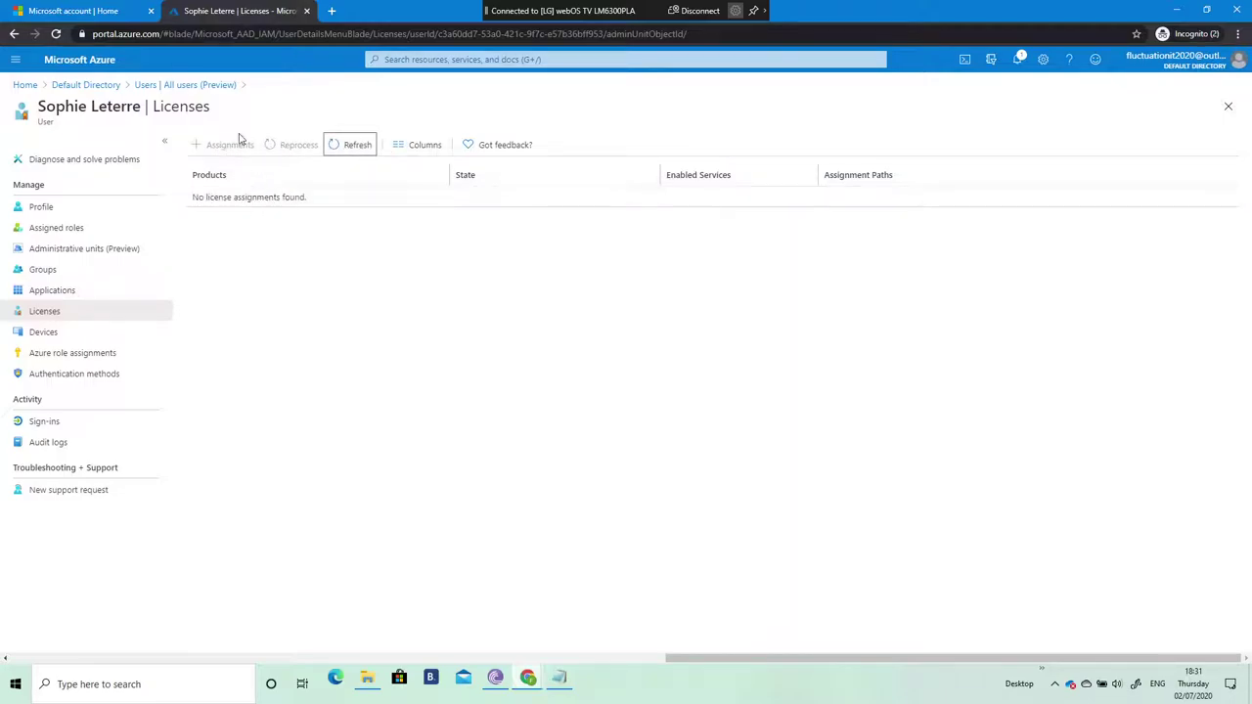
Step: Retry activating the EMS E5 free trial from Licenses Try / Buy, then close the failed panel
{"action": "left_click", "coordinate": [83, 85]}
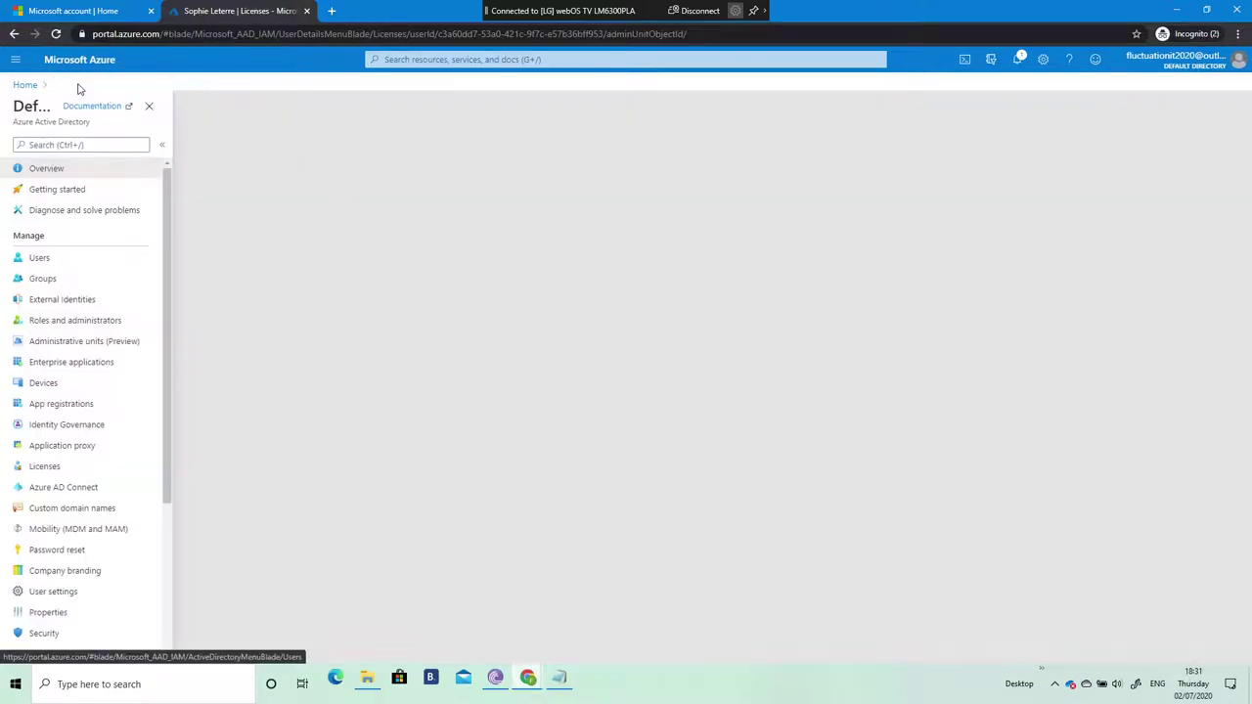
{"action": "left_click", "coordinate": [86, 473]}
{"action": "left_click", "coordinate": [68, 249]}
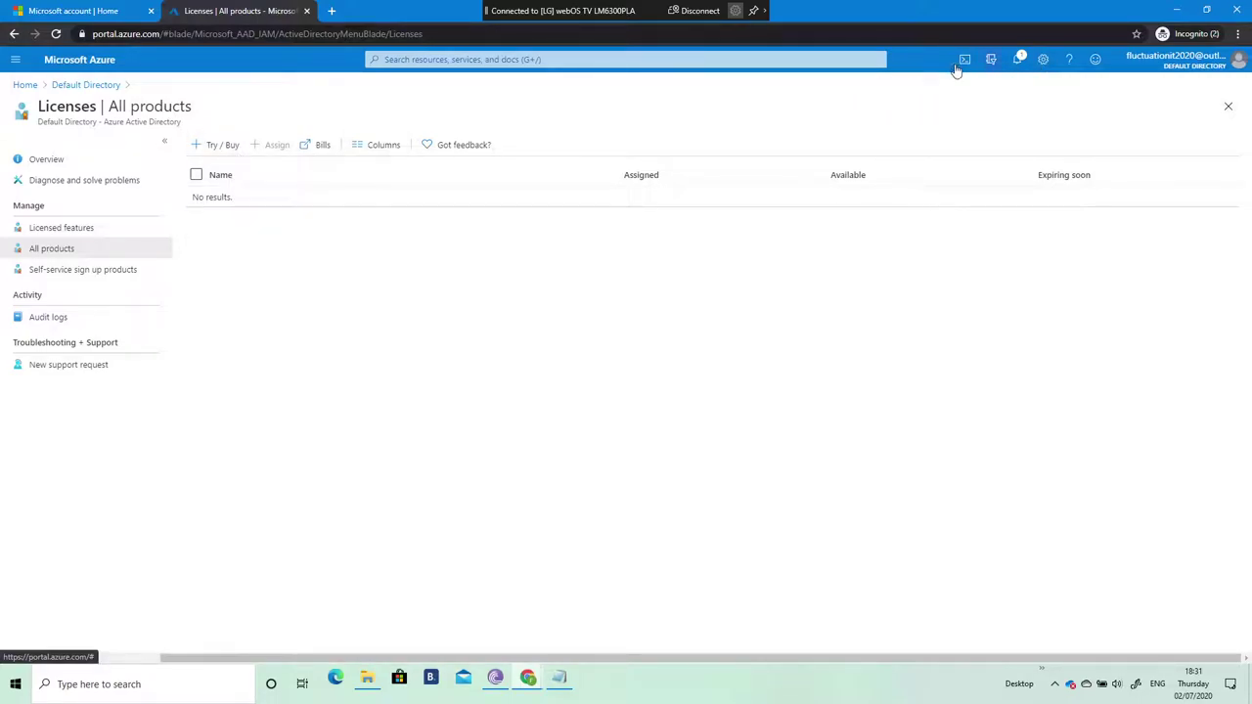
{"action": "left_click", "coordinate": [223, 146]}
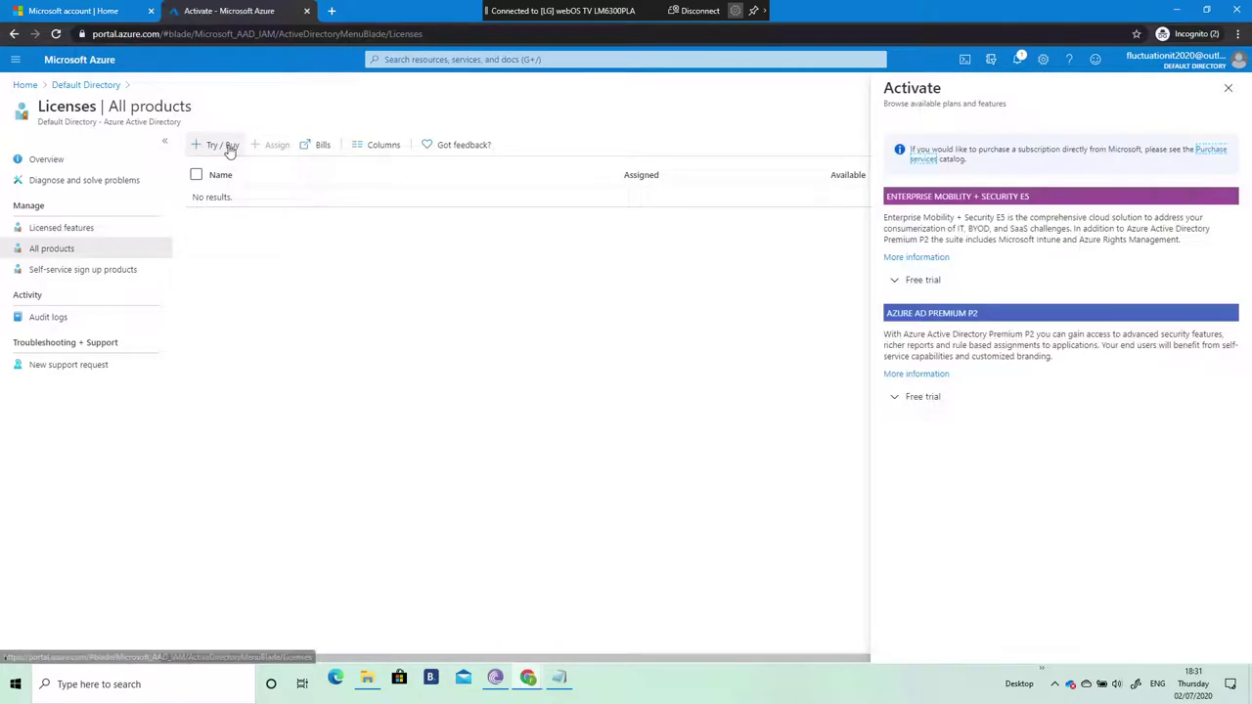
{"action": "left_click", "coordinate": [923, 281]}
{"action": "left_click", "coordinate": [945, 464]}
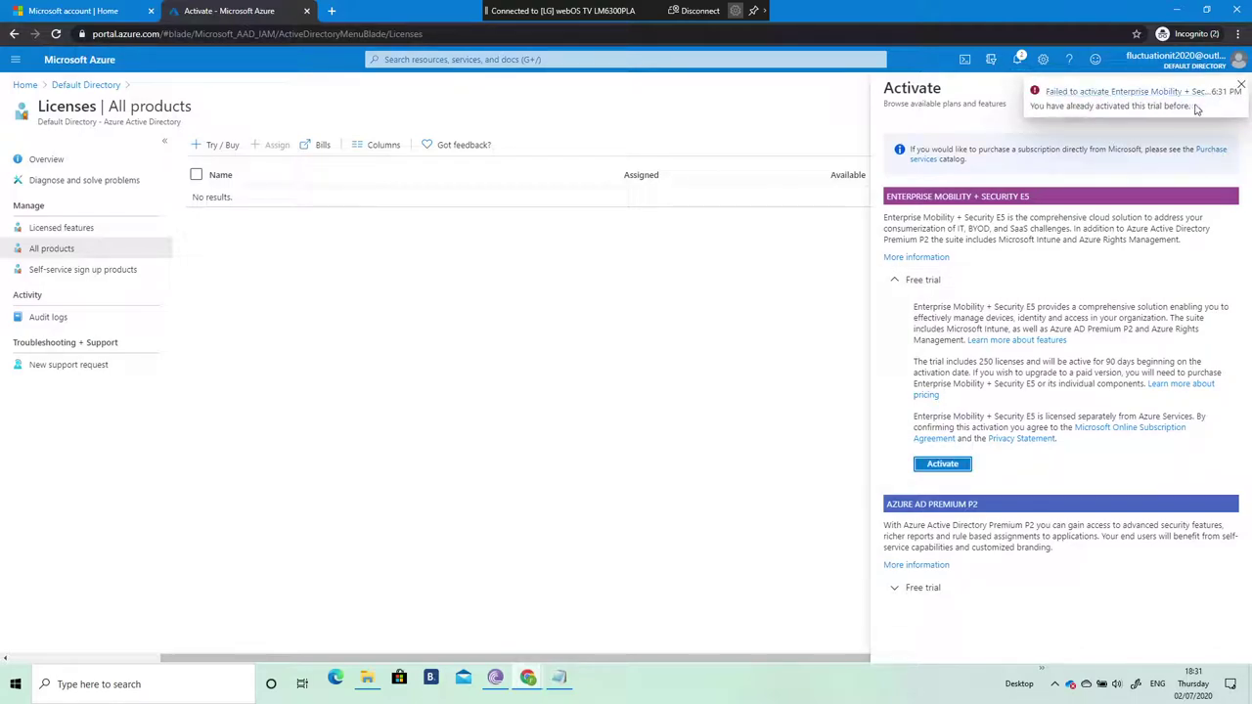
{"action": "left_click", "coordinate": [1243, 89]}
{"action": "left_click", "coordinate": [1239, 87]}
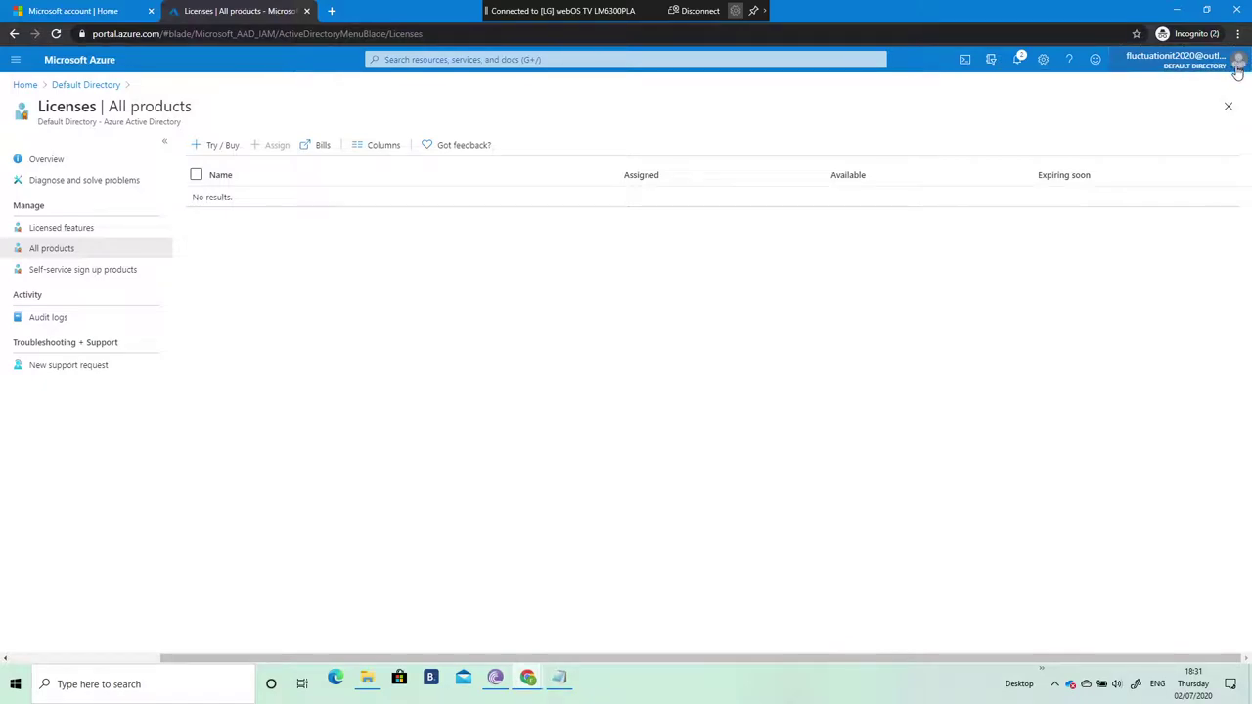
Step: Check the Azure Active Directory All products licence list for Enterprise Mobility + Security E5
{"action": "left_click", "coordinate": [1238, 64]}
{"action": "left_click", "coordinate": [913, 324]}
{"action": "left_click", "coordinate": [27, 86]}
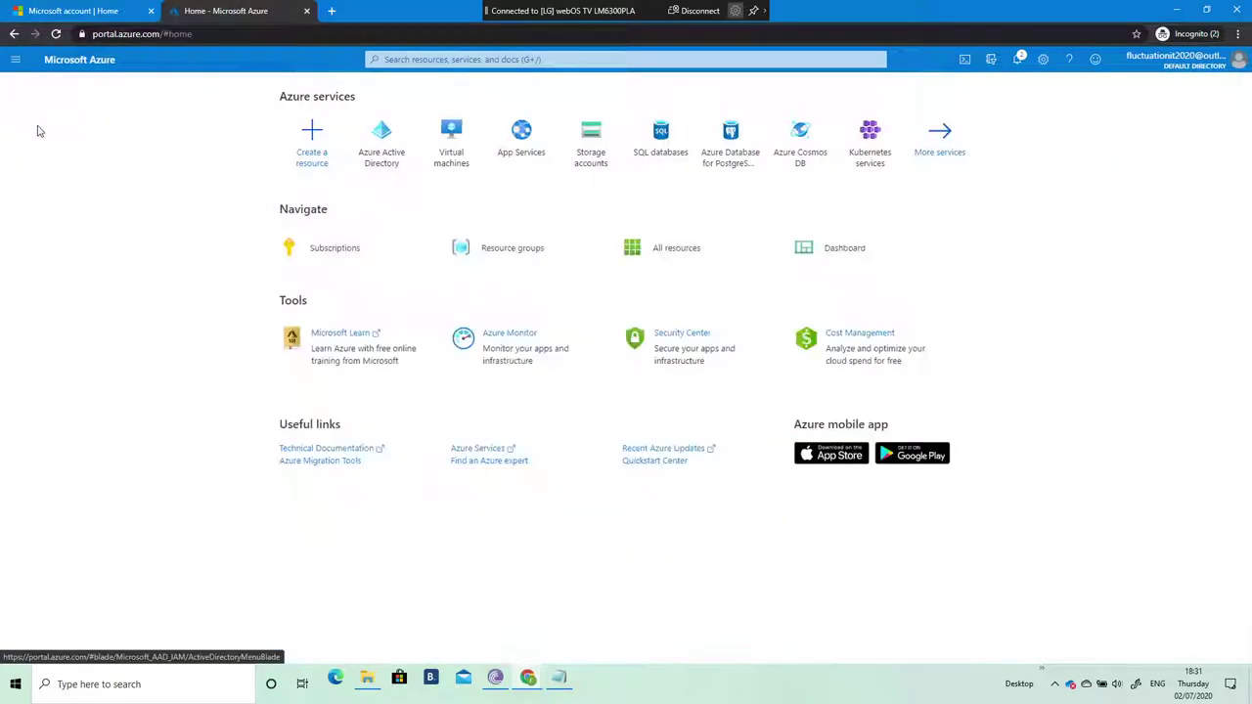
{"action": "left_click", "coordinate": [377, 152]}
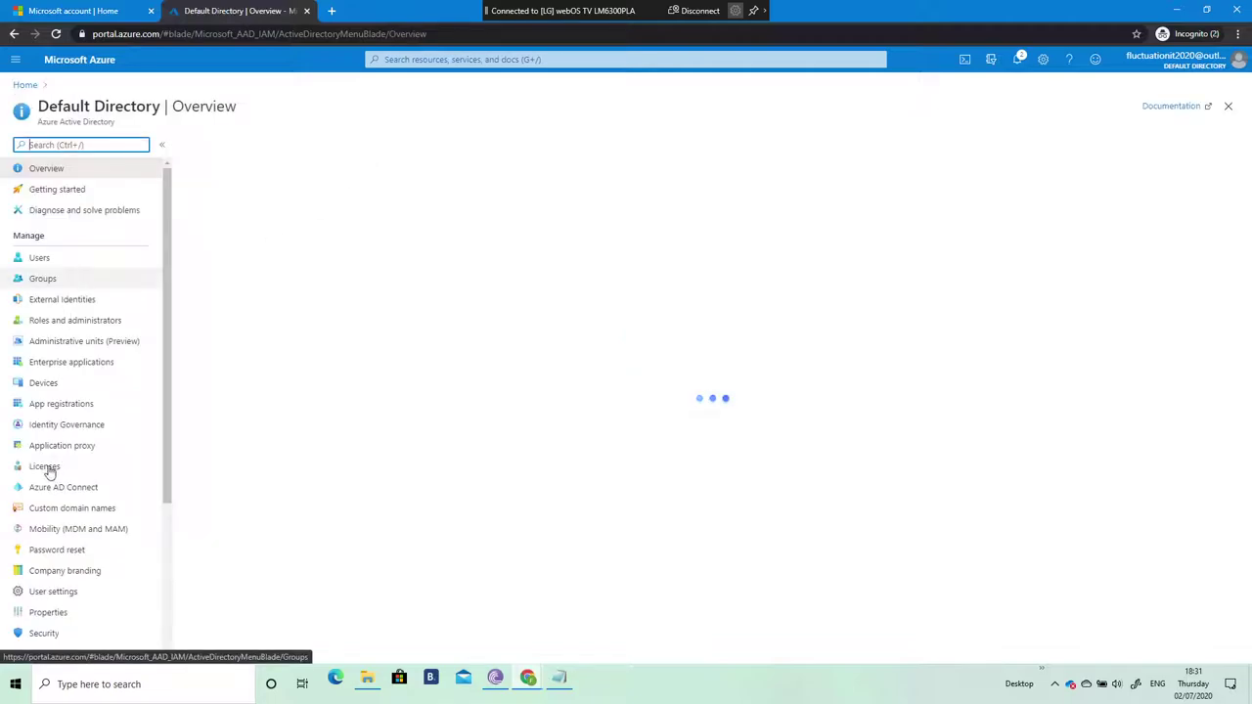
{"action": "left_click", "coordinate": [46, 467]}
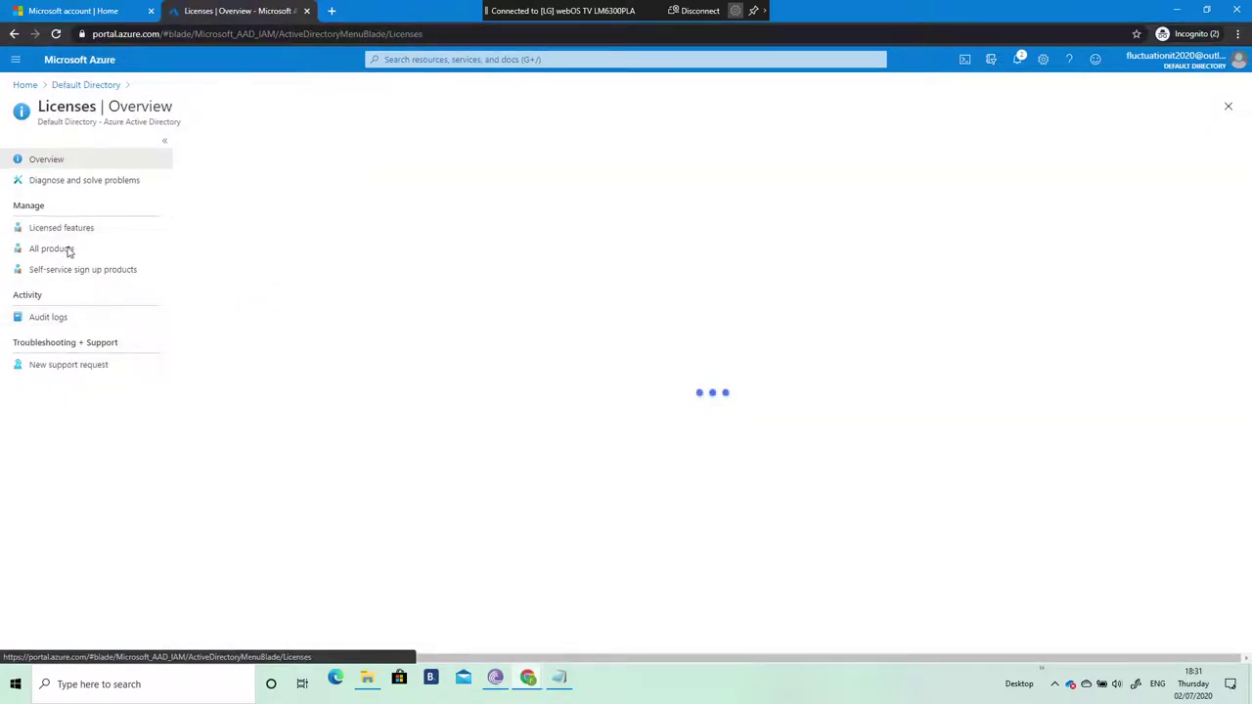
{"action": "left_click", "coordinate": [69, 249]}
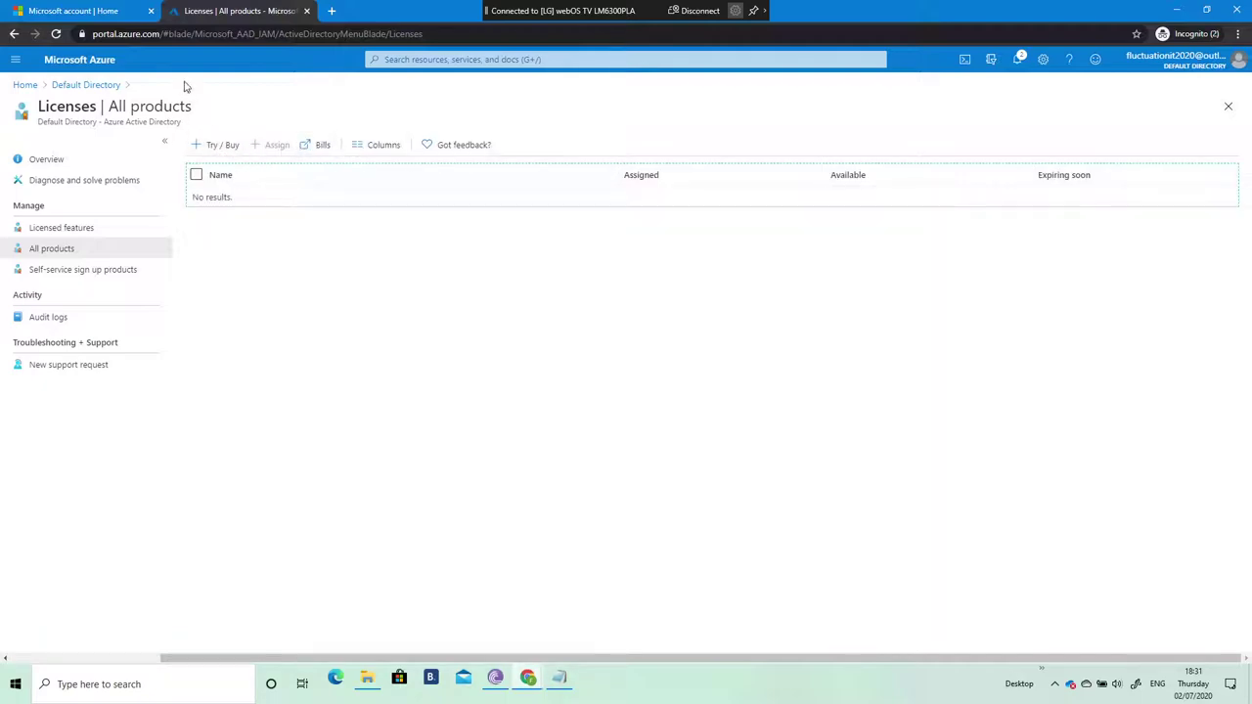
Step: Reload the portal so All products shows Enterprise Mobility + Security E5 with 250 available, then return Home
{"action": "left_click", "coordinate": [215, 35]}
{"action": "key", "text": "Return"}
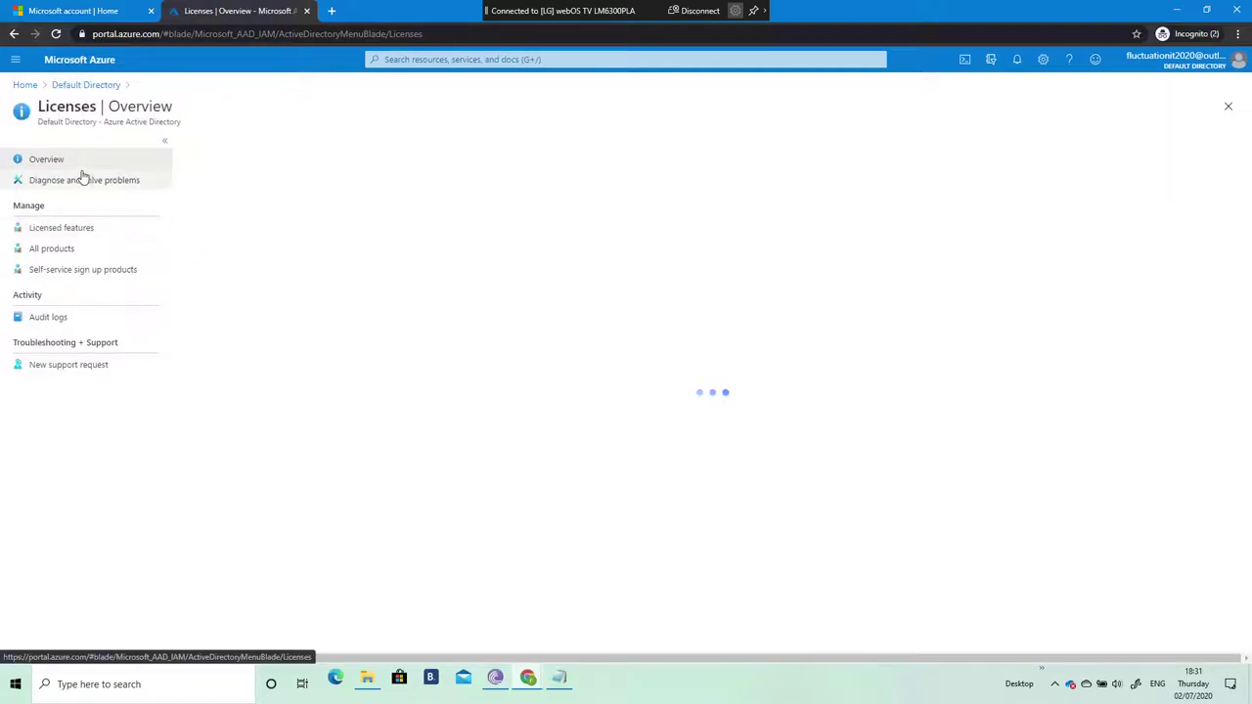
{"action": "left_click", "coordinate": [59, 247]}
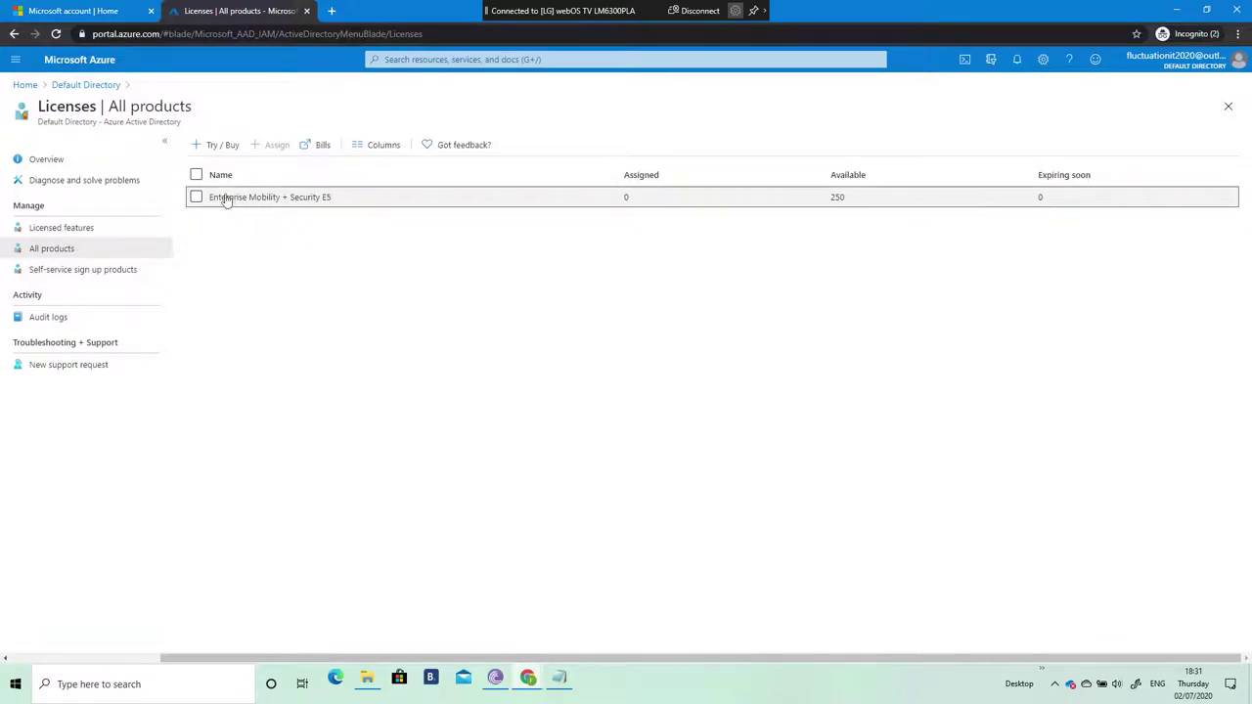
{"action": "left_click", "coordinate": [24, 85]}
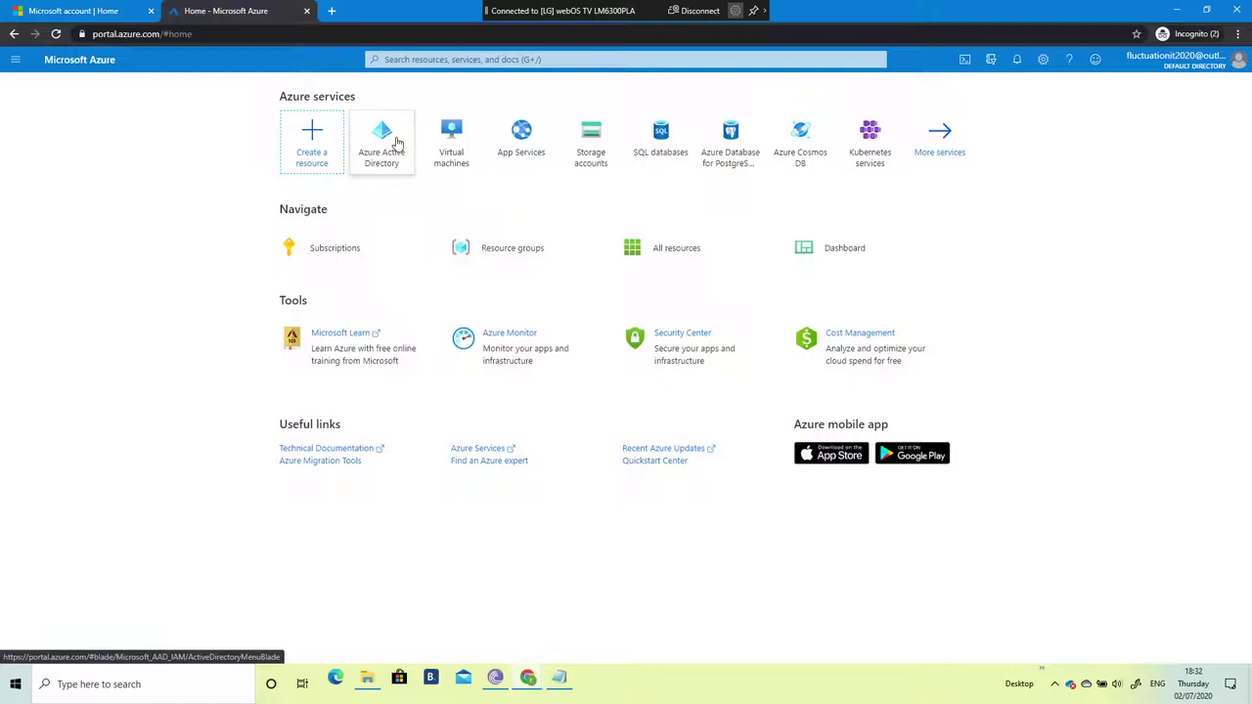
Step: Open the new user's Licenses page in Azure Active Directory Users and start a new licence assignment
{"action": "left_click", "coordinate": [393, 143]}
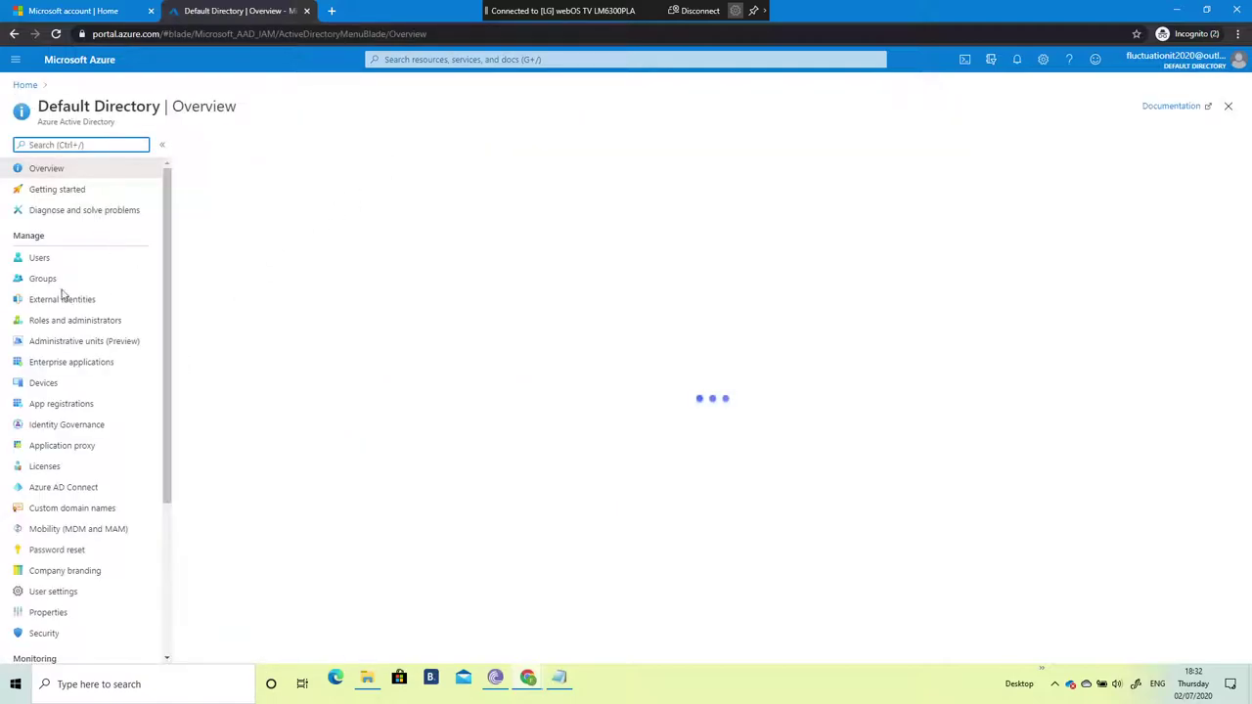
{"action": "left_click", "coordinate": [39, 263]}
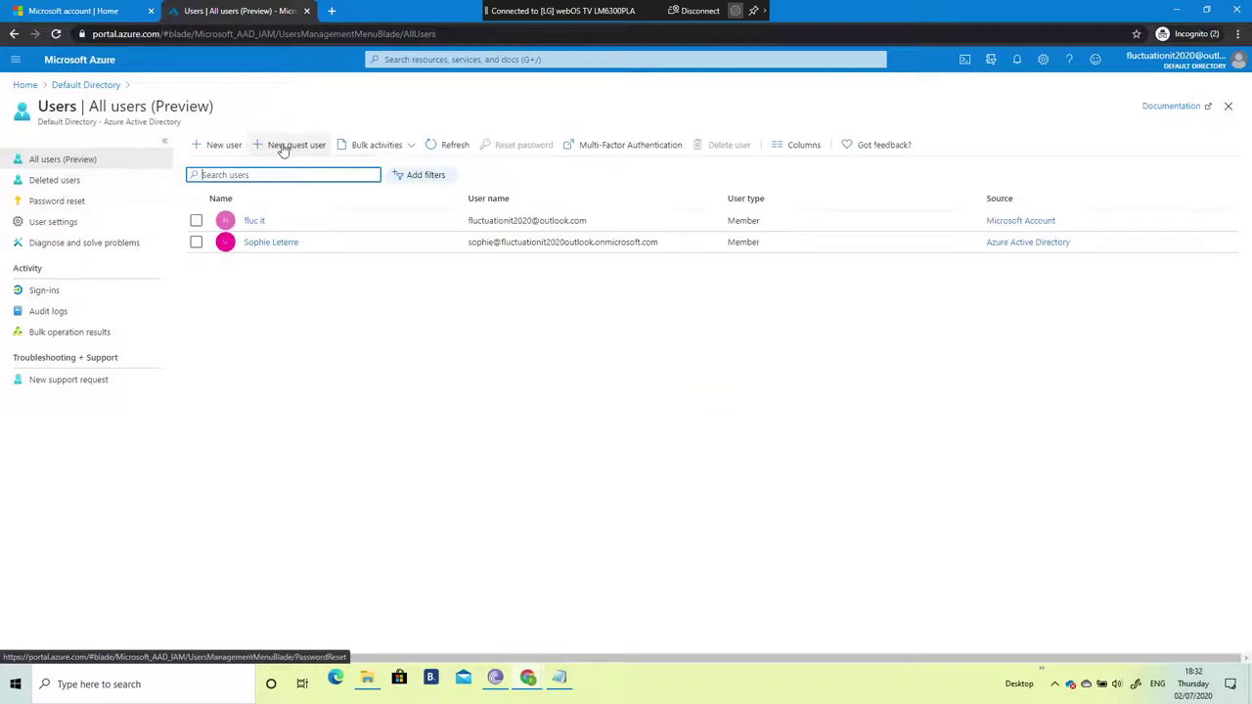
{"action": "left_click", "coordinate": [260, 242]}
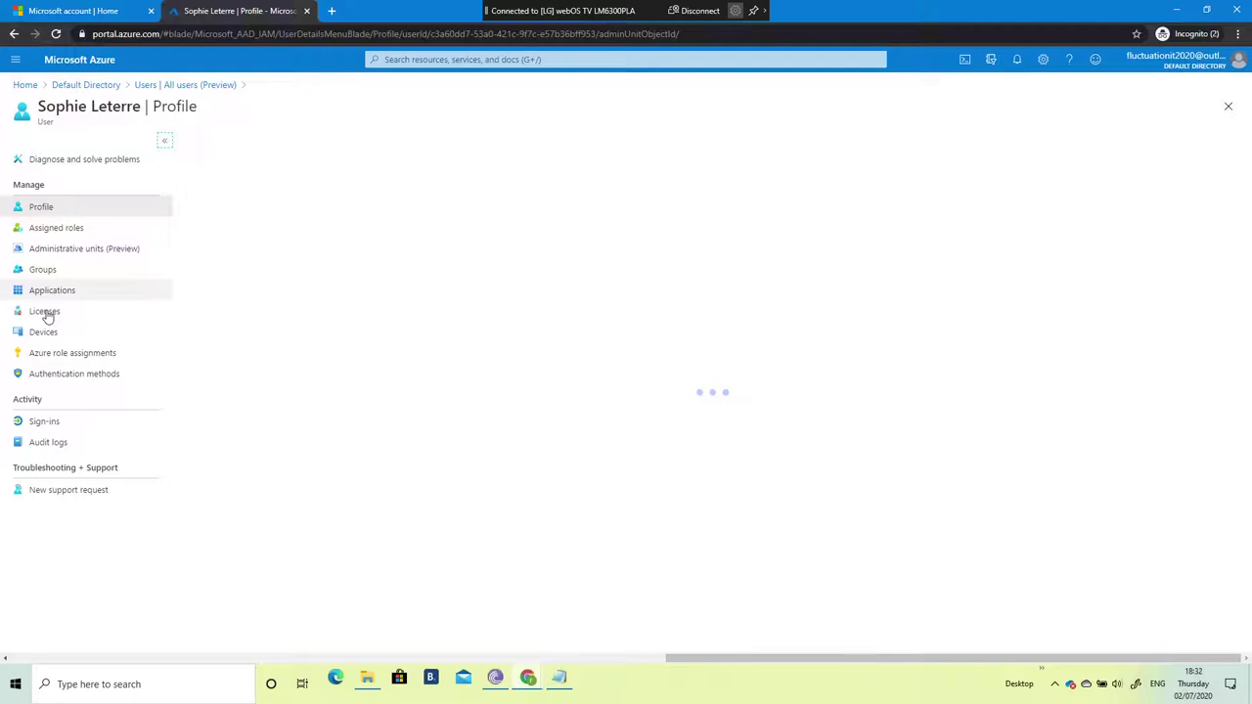
{"action": "left_click", "coordinate": [44, 312]}
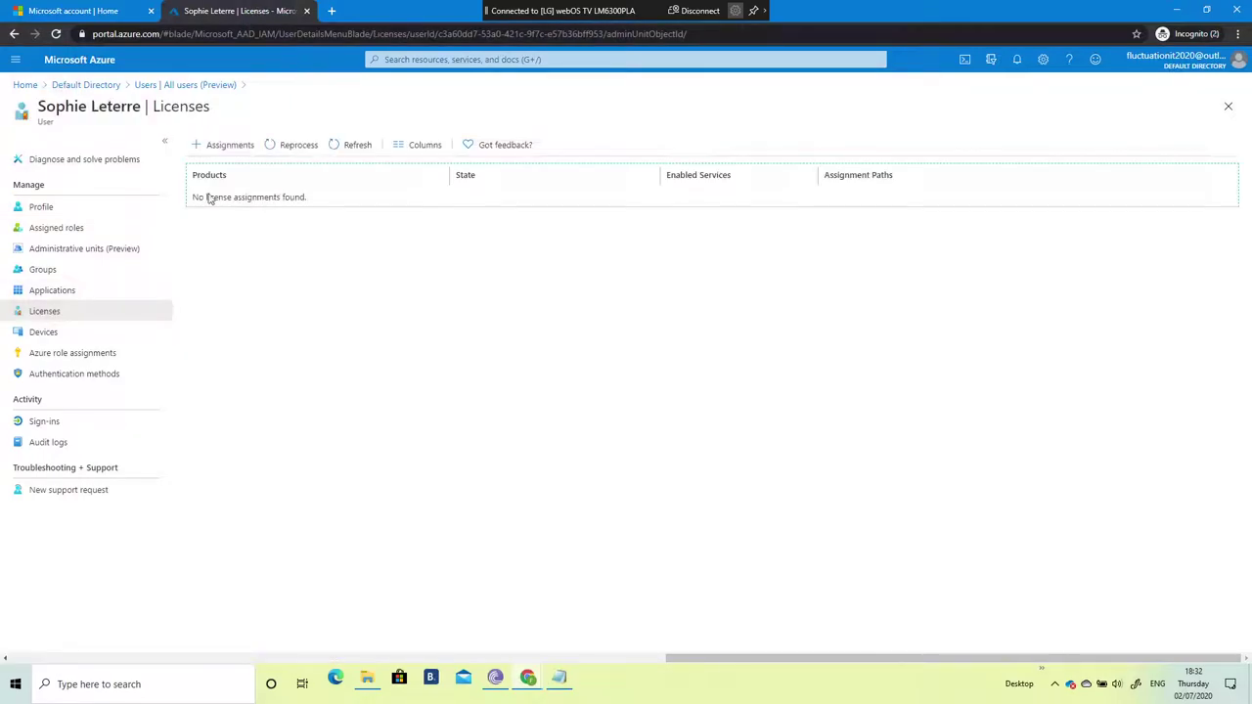
{"action": "left_click", "coordinate": [229, 147]}
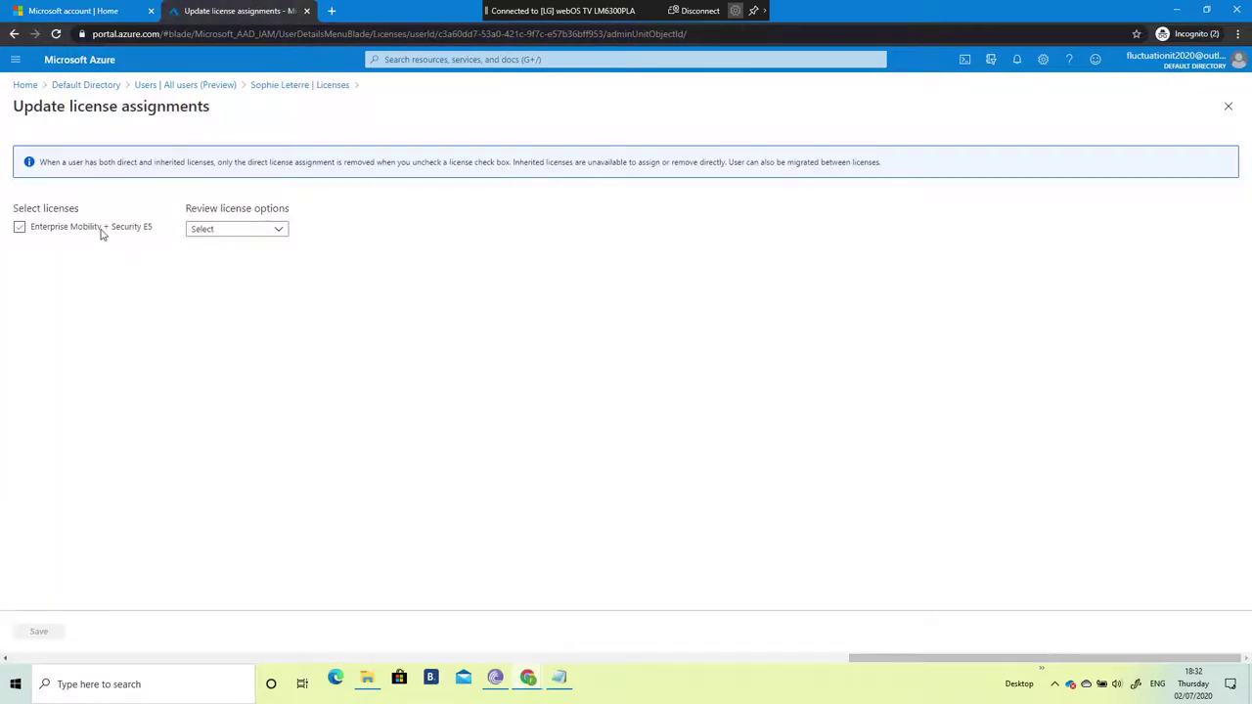
Step: Assign Enterprise Mobility + Security E5 with Microsoft Intune enabled to the new user, then return Home
{"action": "left_click", "coordinate": [21, 227]}
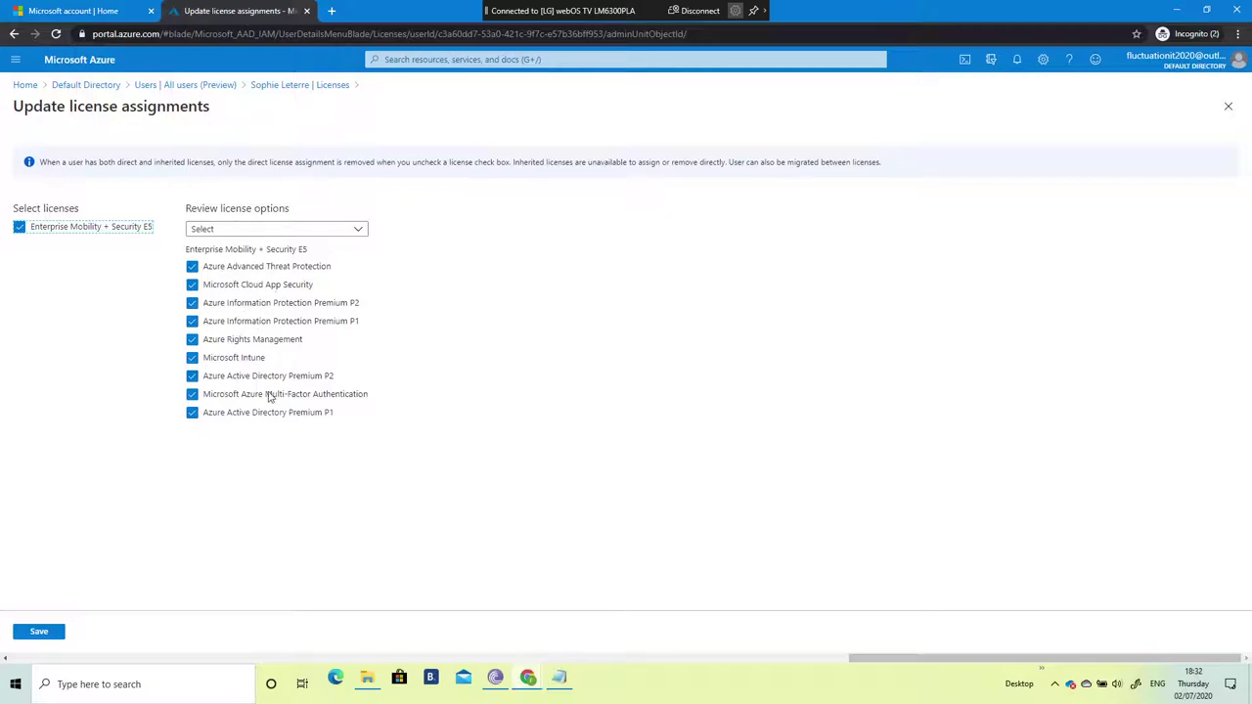
{"action": "left_click", "coordinate": [42, 634]}
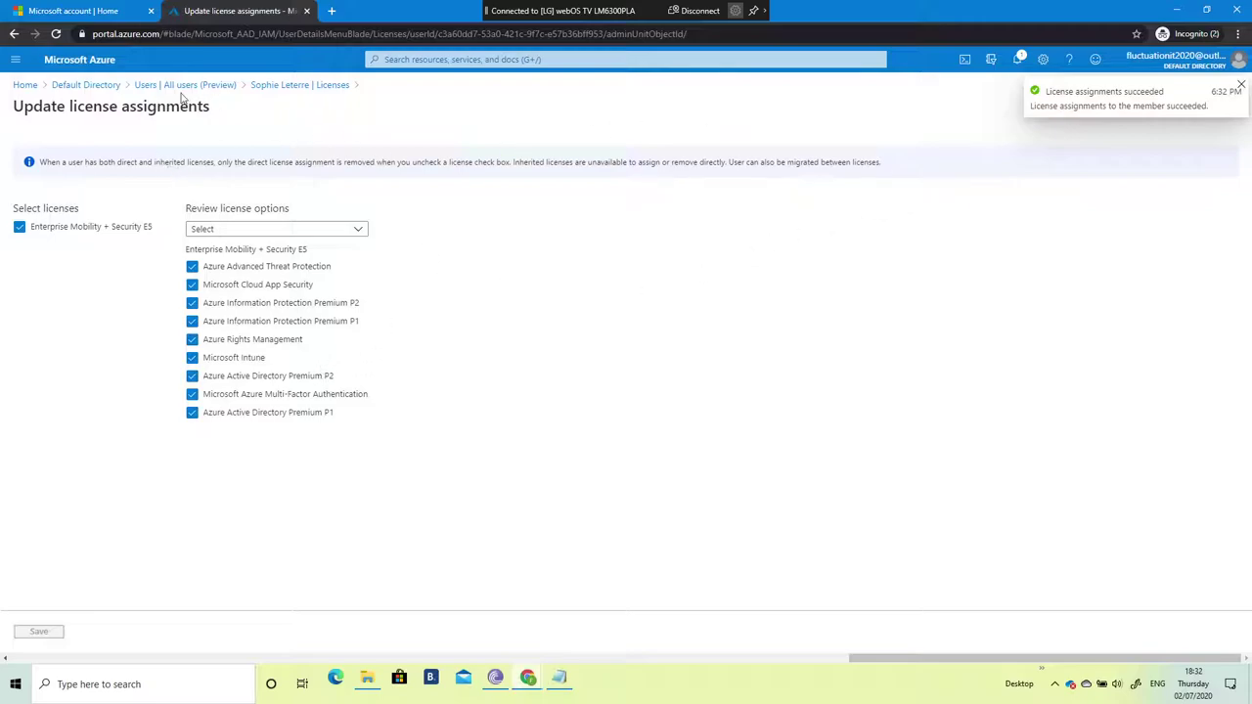
{"action": "left_click", "coordinate": [88, 86]}
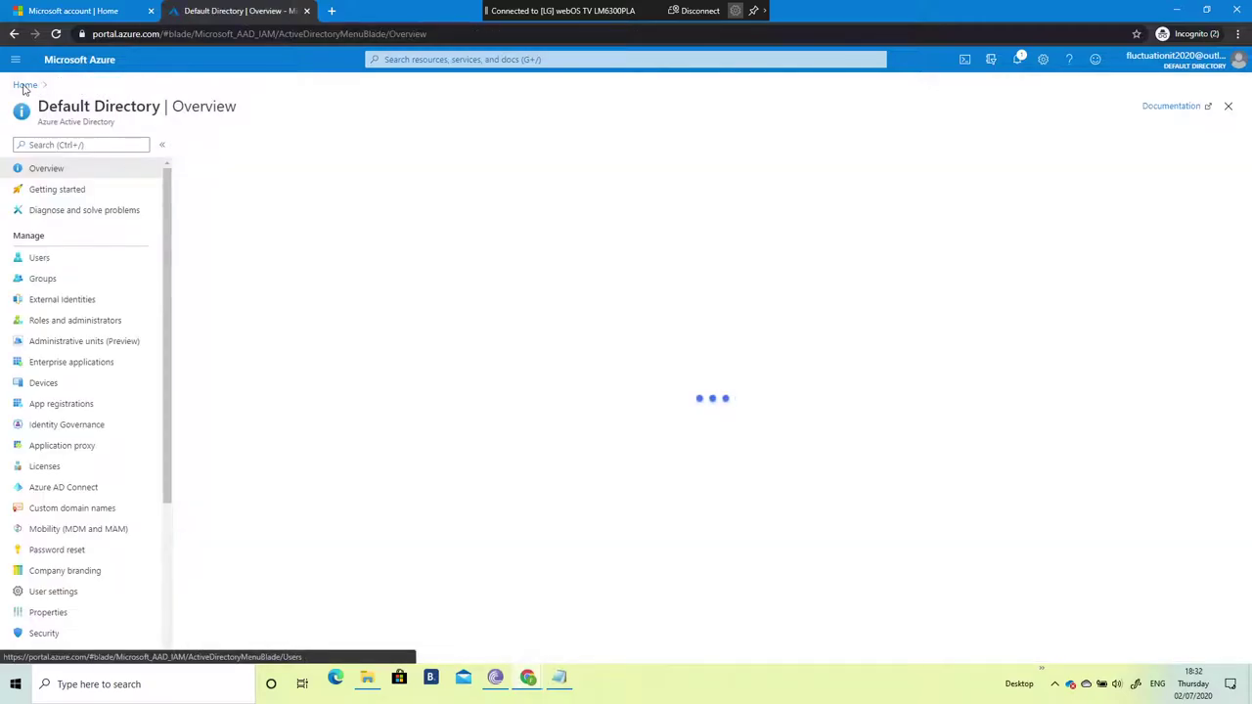
{"action": "left_click", "coordinate": [29, 87]}
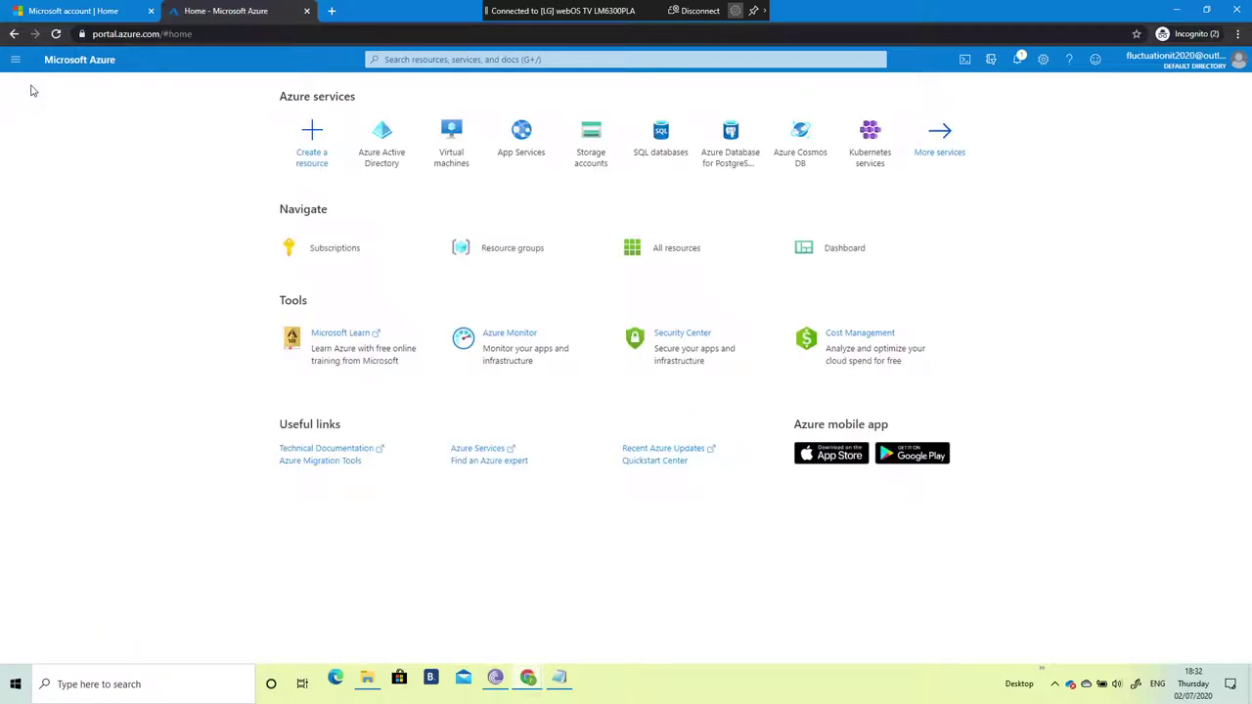